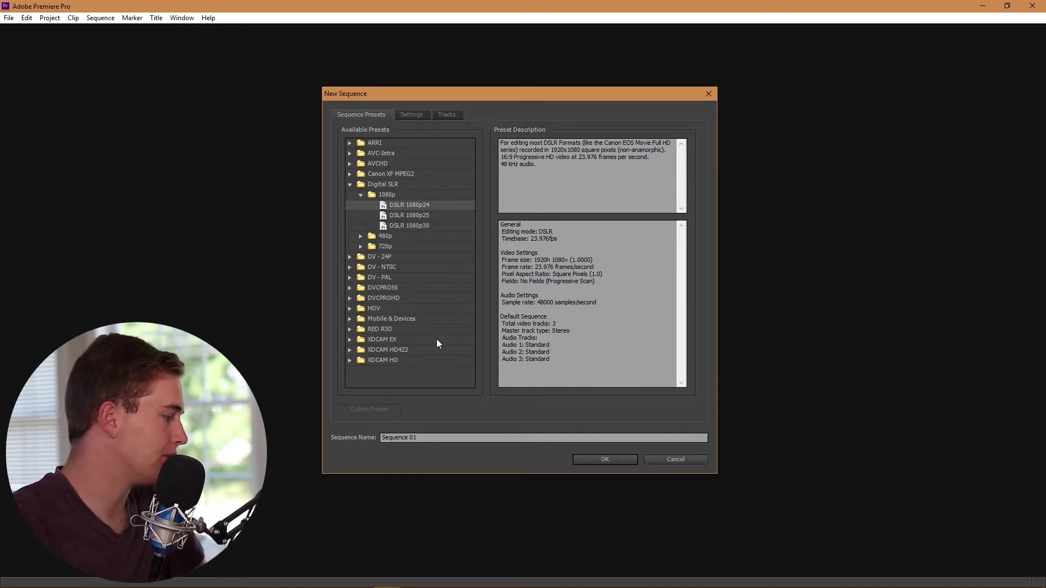
Base the new sequence on the Digital SLR 1080p DSLR 1080p24 preset (1920x1080, 23.976 fps)
{"action": "left_click", "coordinate": [414, 363]}
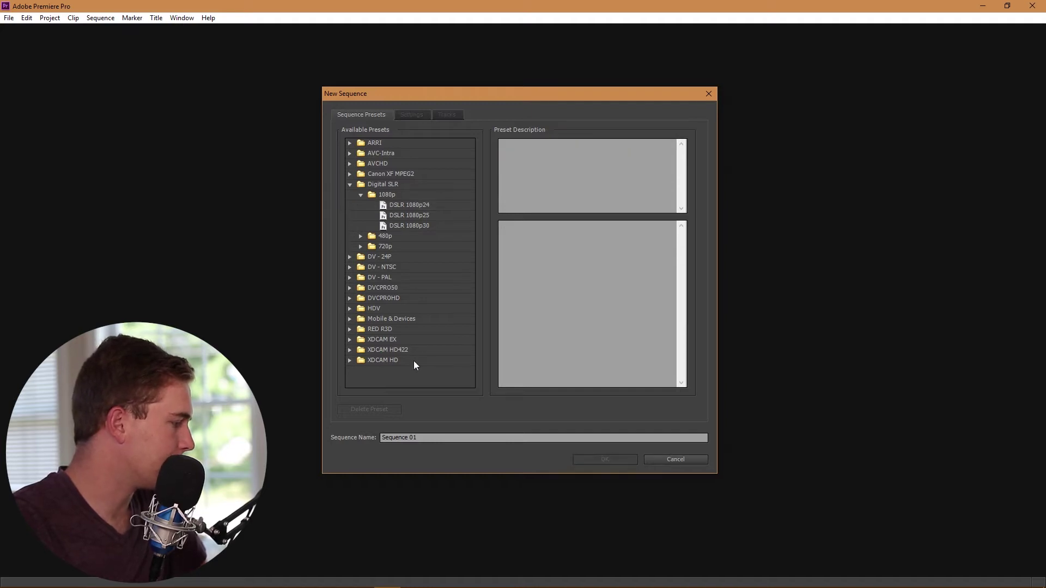
{"action": "left_click", "coordinate": [350, 330]}
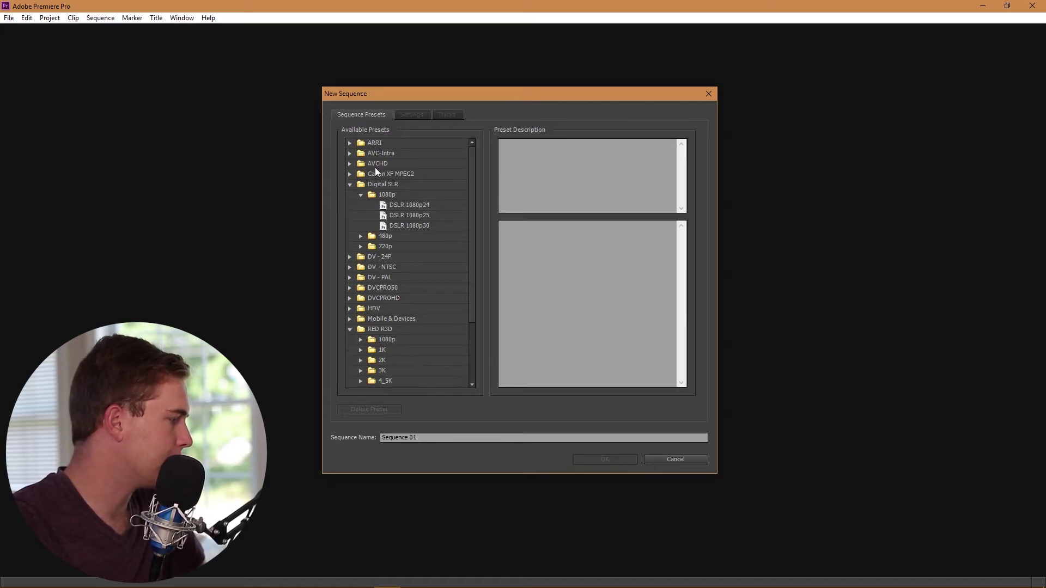
{"action": "left_click", "coordinate": [398, 204]}
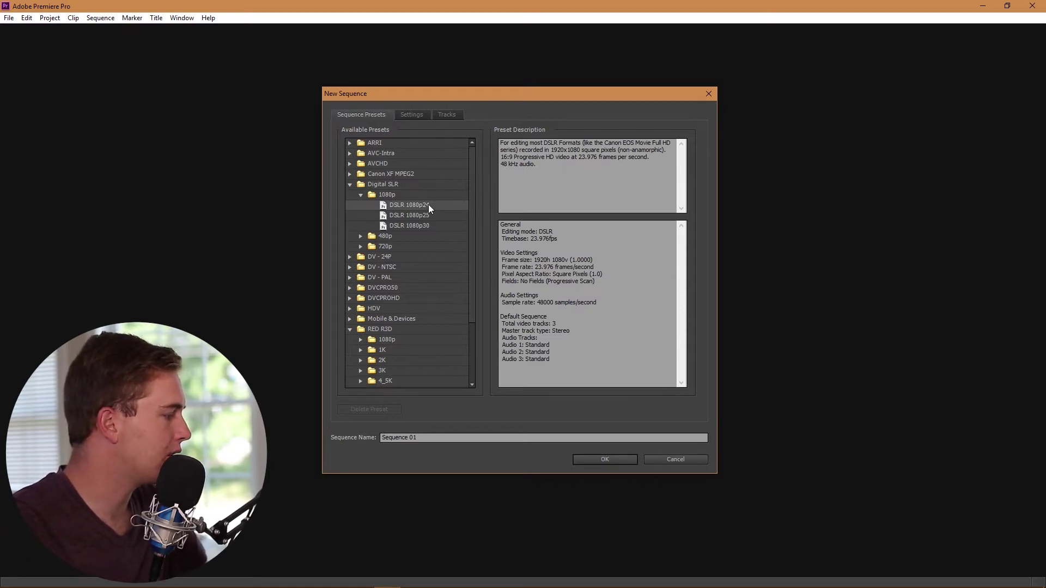
{"action": "left_click", "coordinate": [412, 116]}
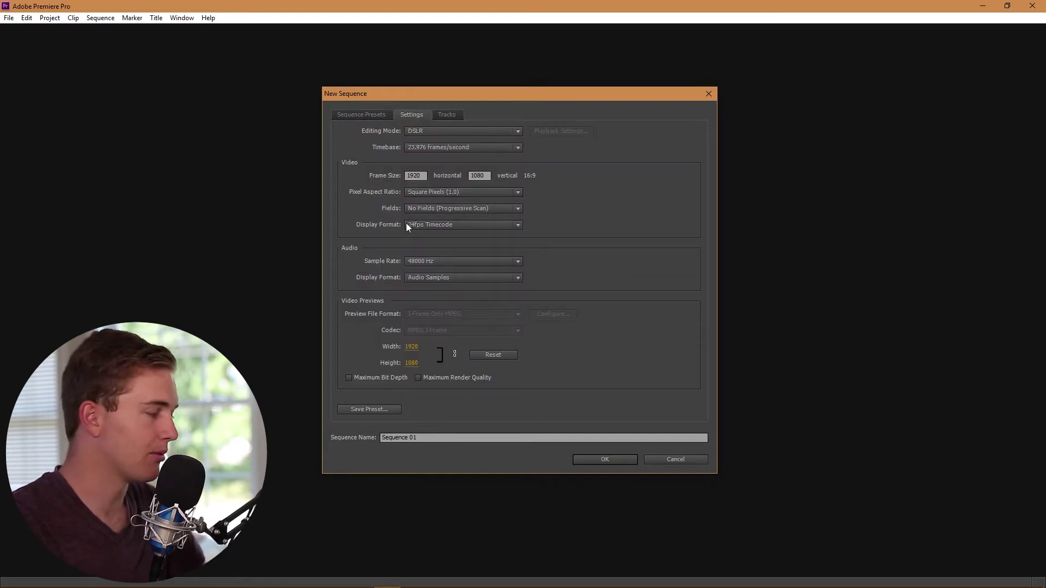
Set the sequence frame size to 3840 by 2160
{"action": "left_click", "coordinate": [423, 176]}
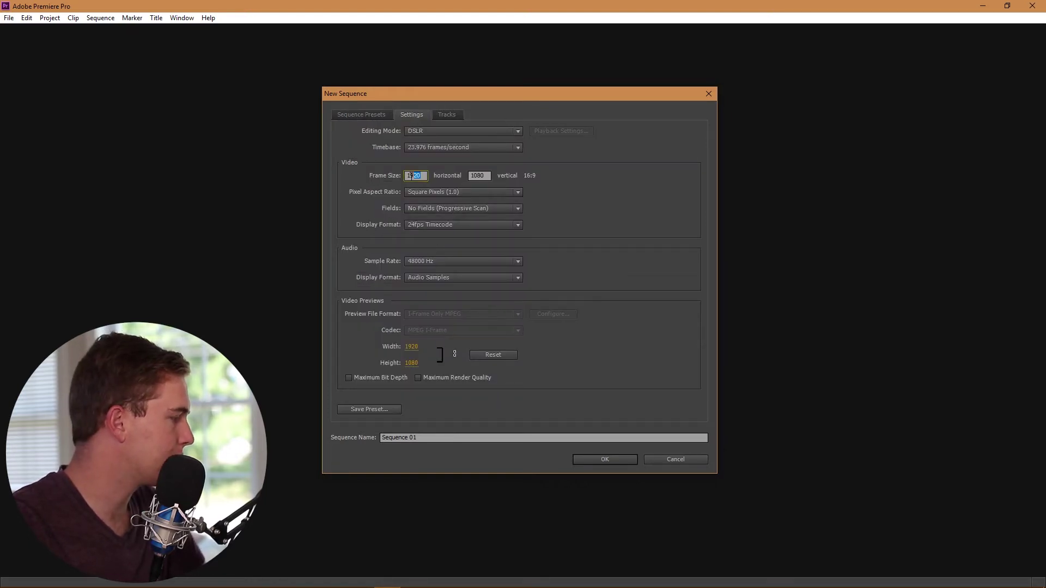
{"action": "type", "text": "3840"}
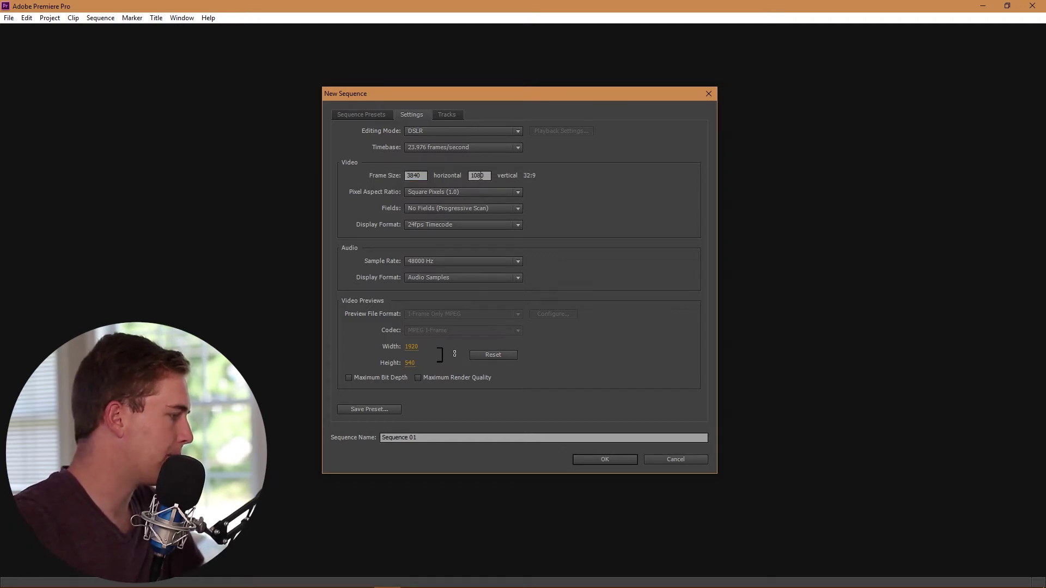
{"action": "left_click", "coordinate": [478, 176]}
{"action": "type", "text": "216"}
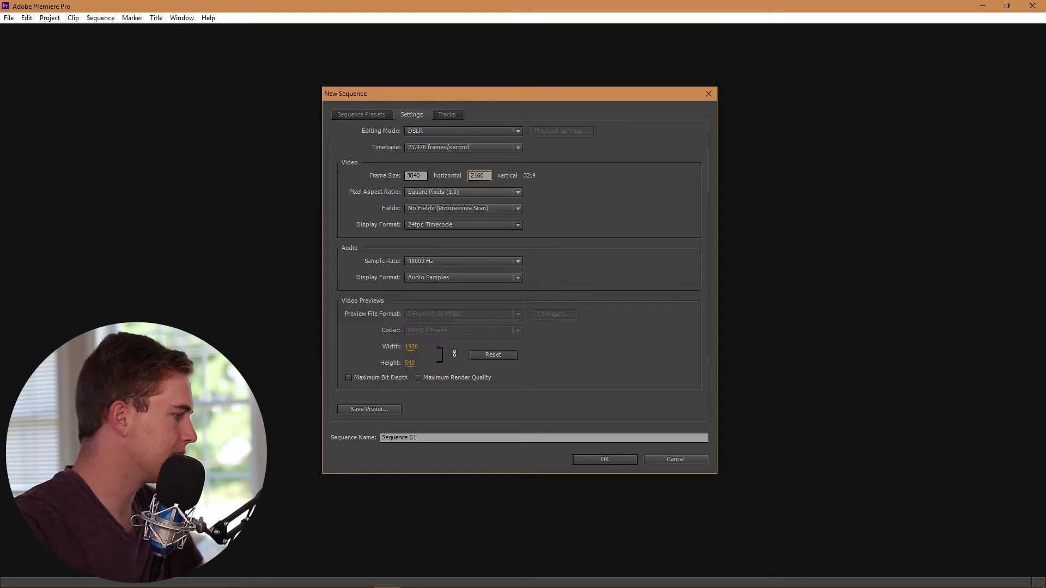
{"action": "left_click", "coordinate": [608, 231]}
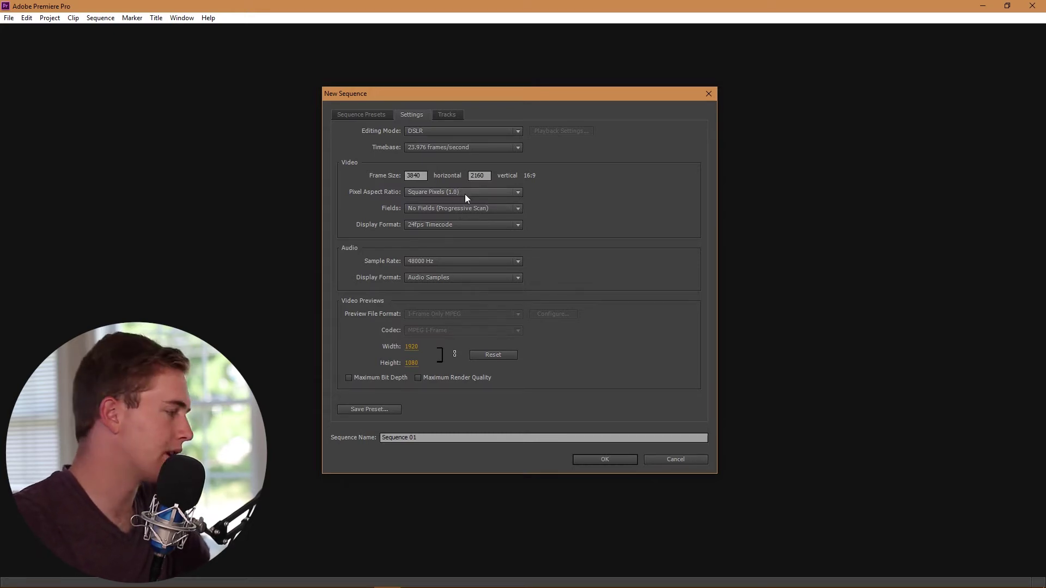
Keep 24fps Timecode and Audio Samples display formats, and enable Maximum Bit Depth
{"action": "left_click", "coordinate": [465, 231]}
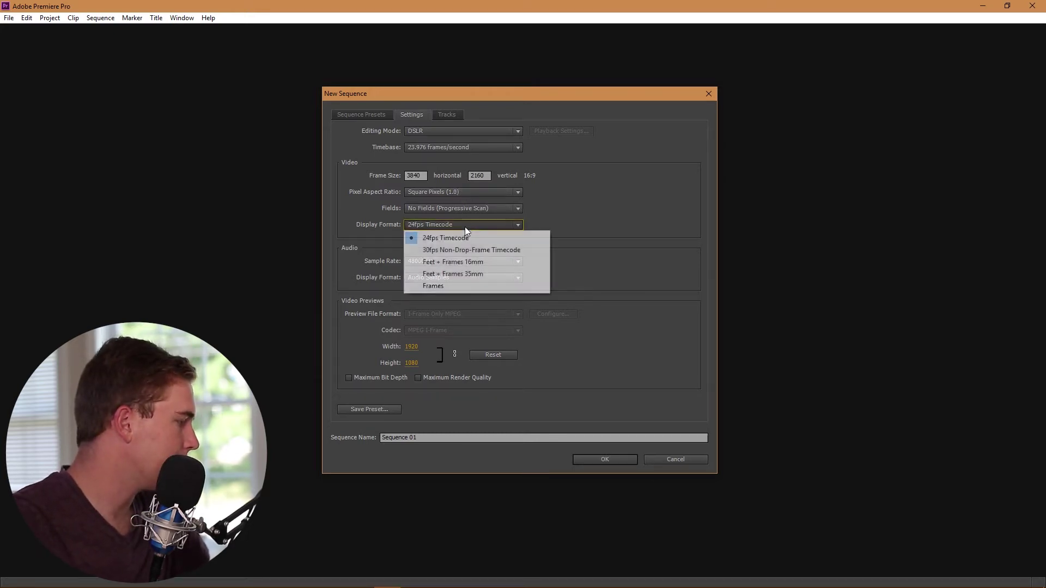
{"action": "left_click", "coordinate": [471, 229]}
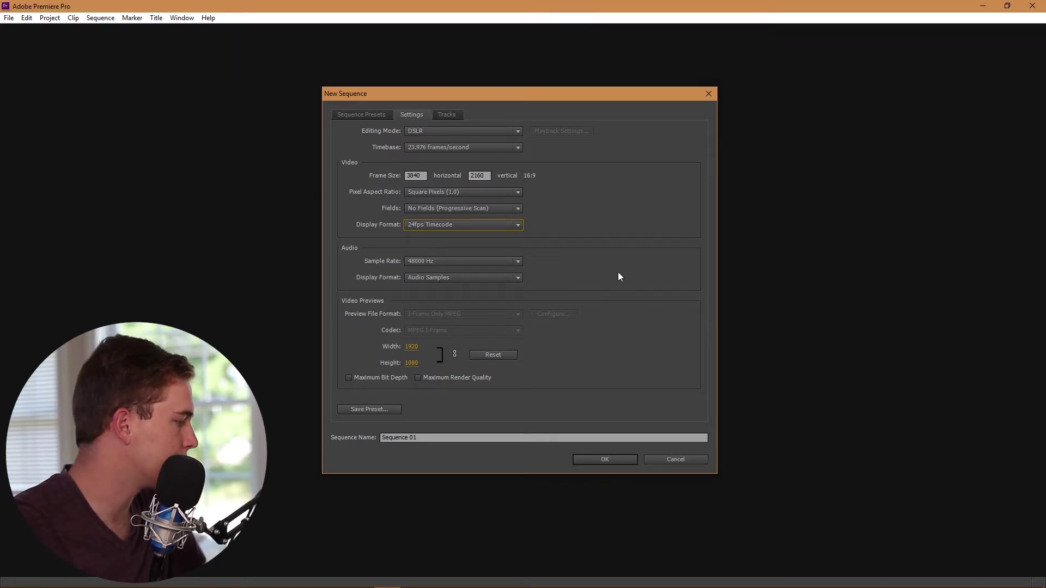
{"action": "left_click", "coordinate": [504, 277]}
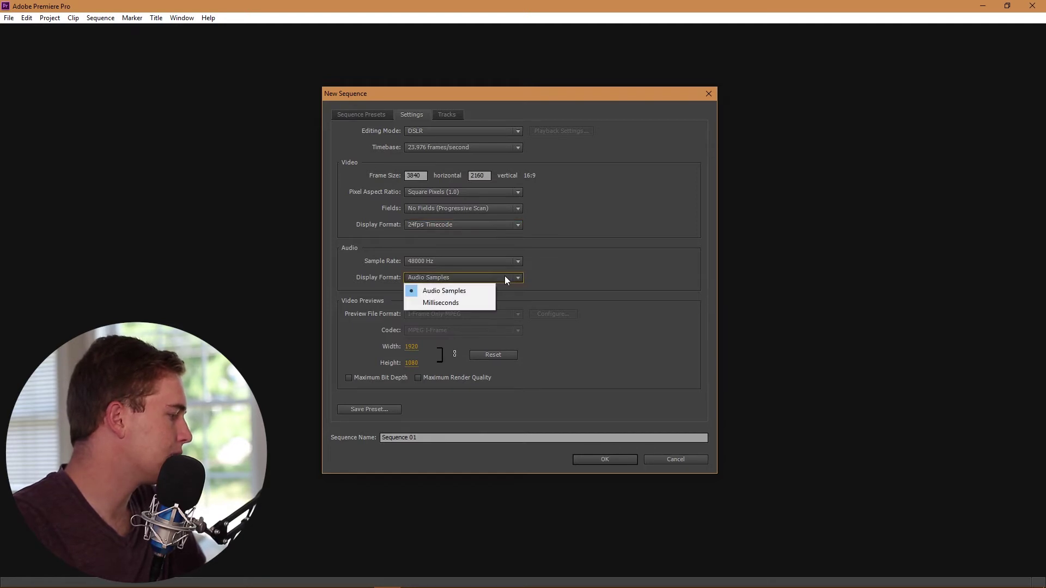
{"action": "left_click", "coordinate": [504, 278]}
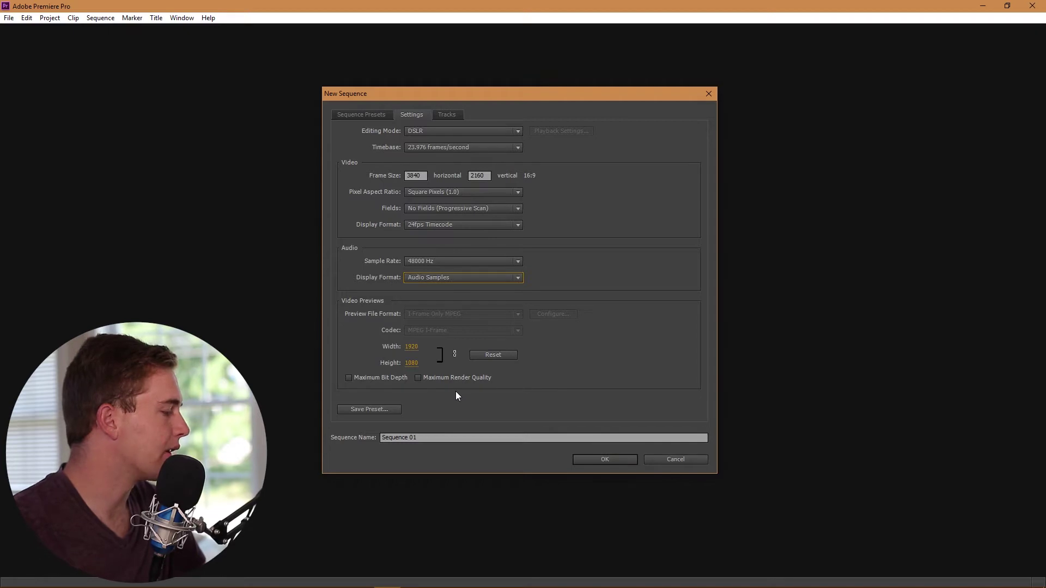
{"action": "left_click", "coordinate": [379, 382]}
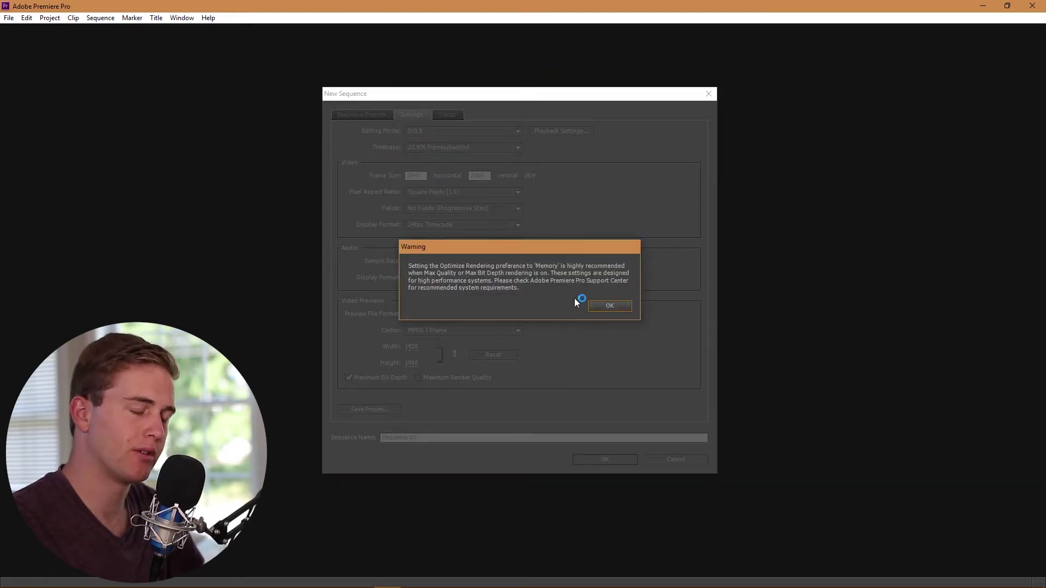
{"action": "left_click", "coordinate": [611, 307]}
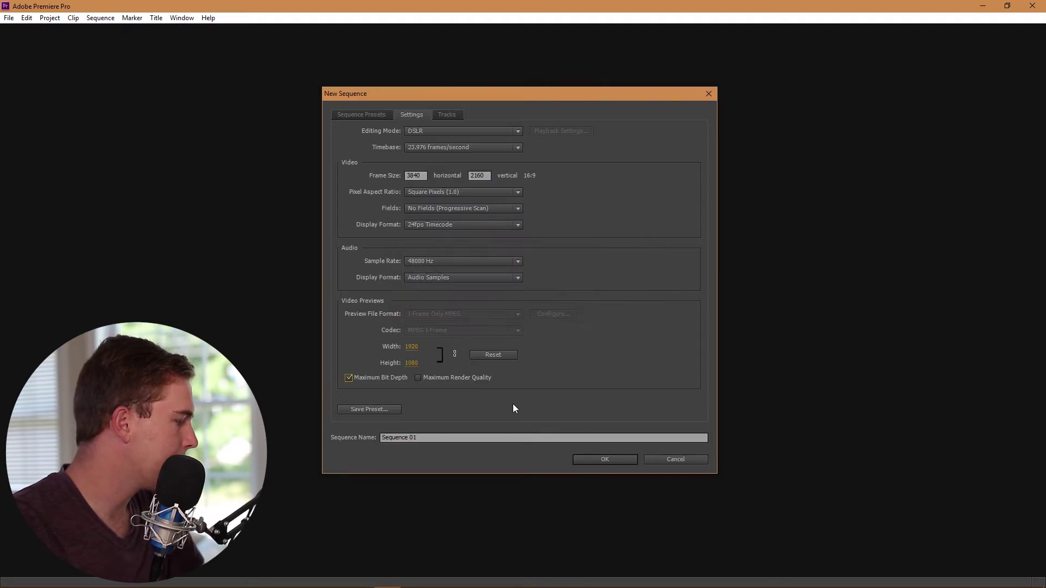
{"action": "left_click", "coordinate": [419, 378]}
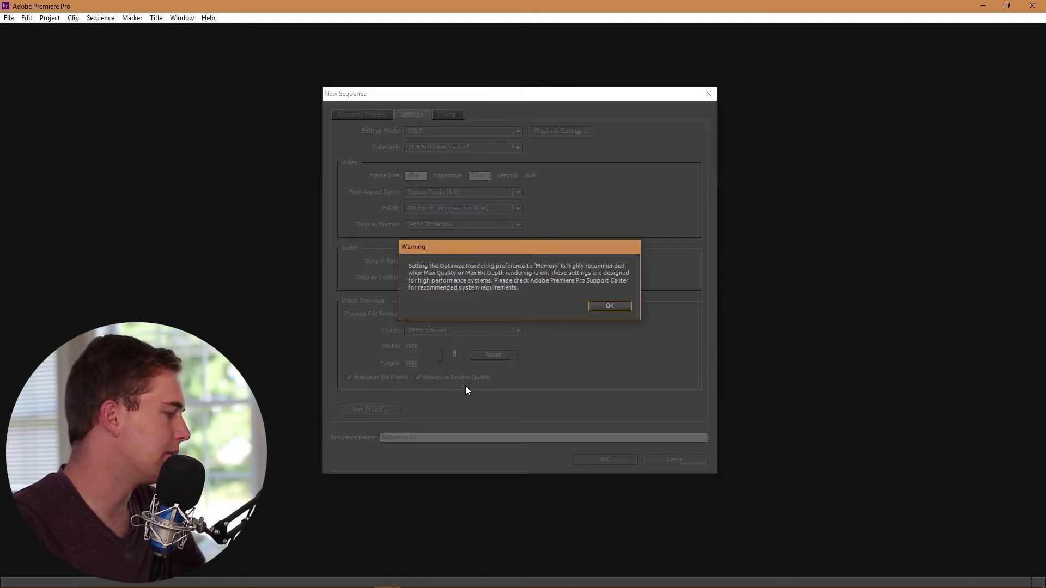
{"action": "left_click", "coordinate": [621, 307]}
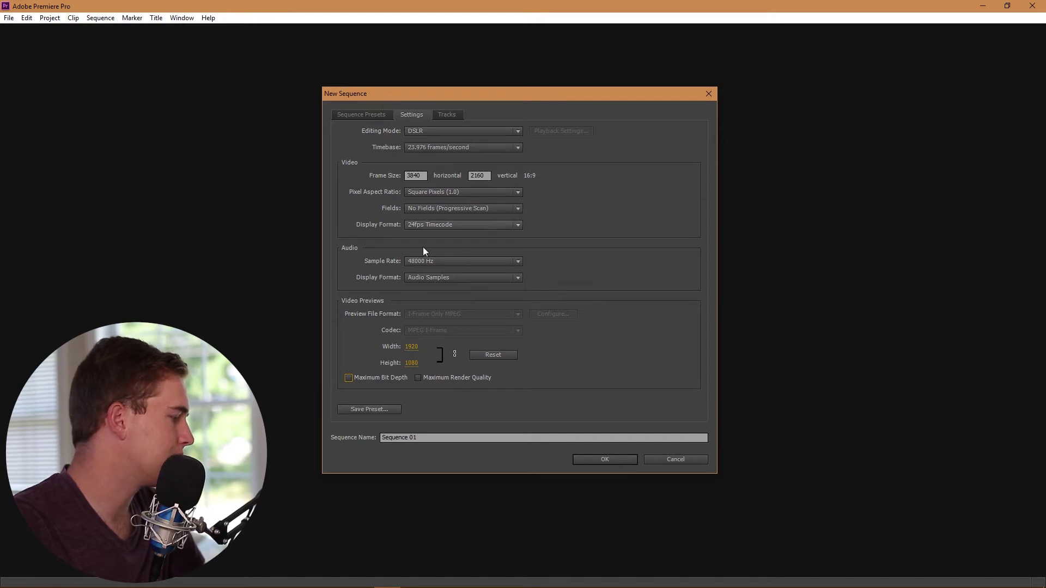
Save the sequence settings as a custom preset named '3840x 2160 24fps 4K'
{"action": "left_click", "coordinate": [393, 409]}
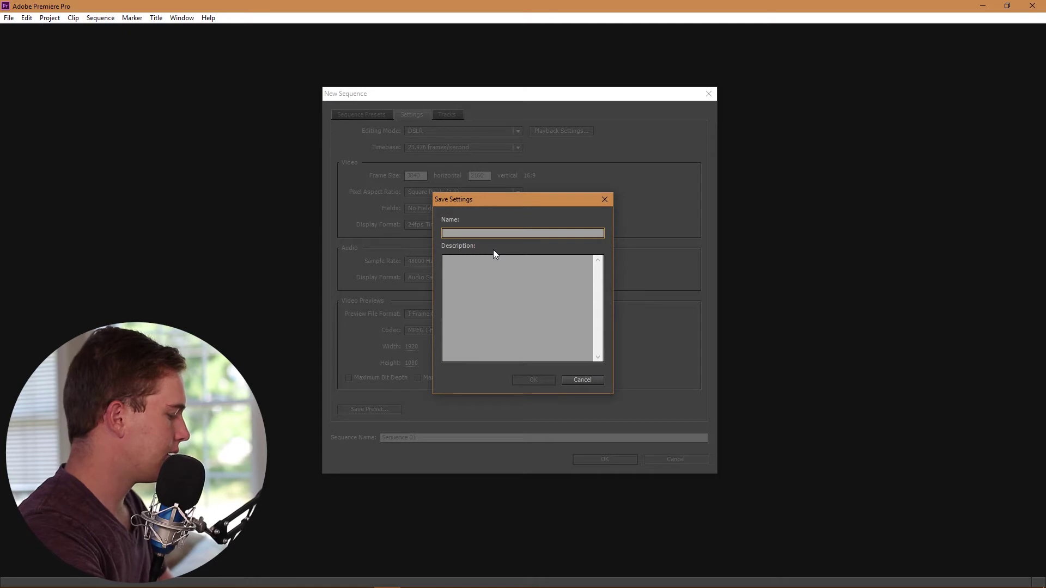
{"action": "type", "text": "3"}
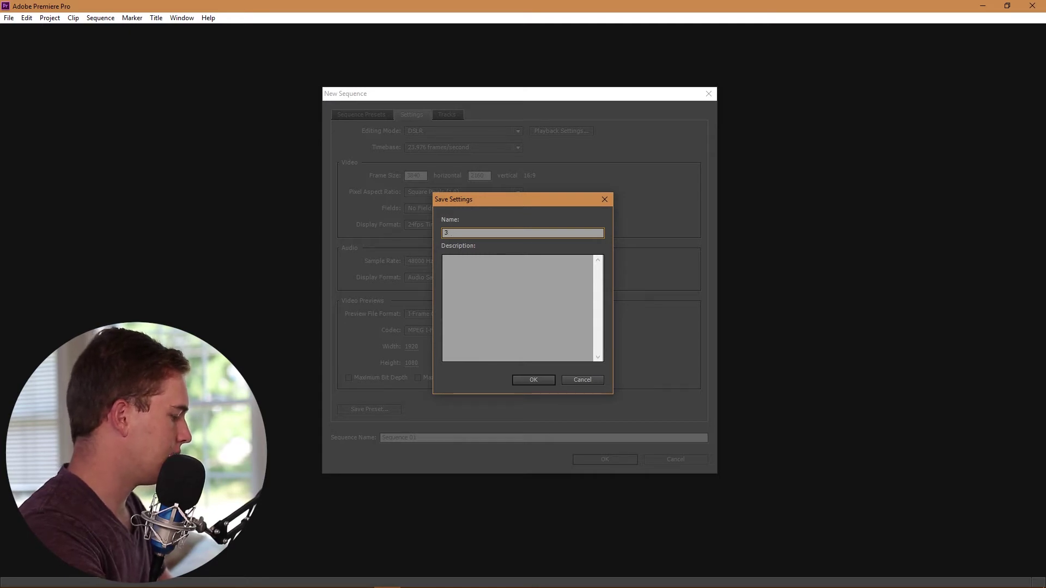
{"action": "type", "text": "840"}
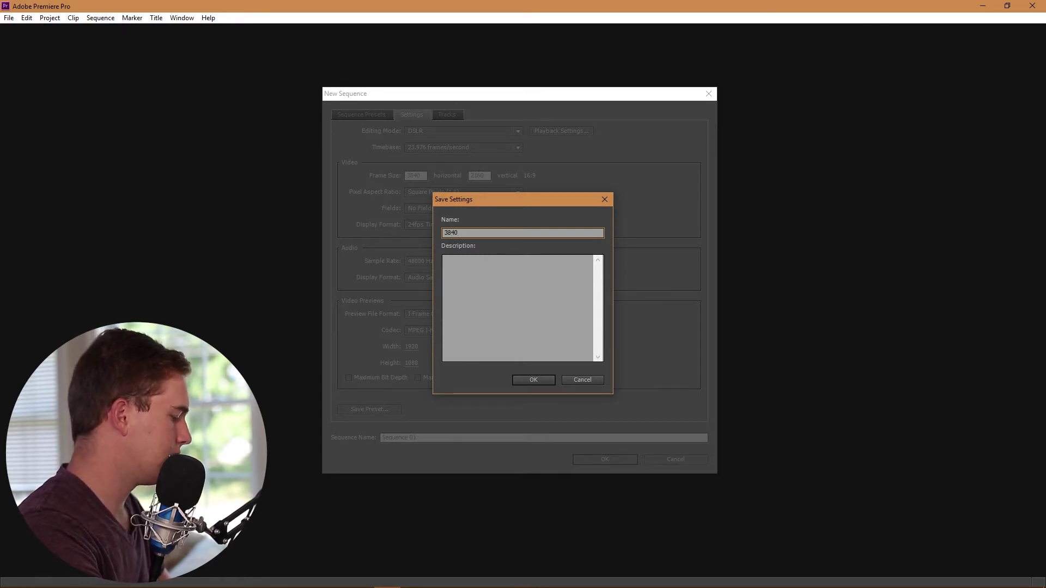
{"action": "type", "text": "x "}
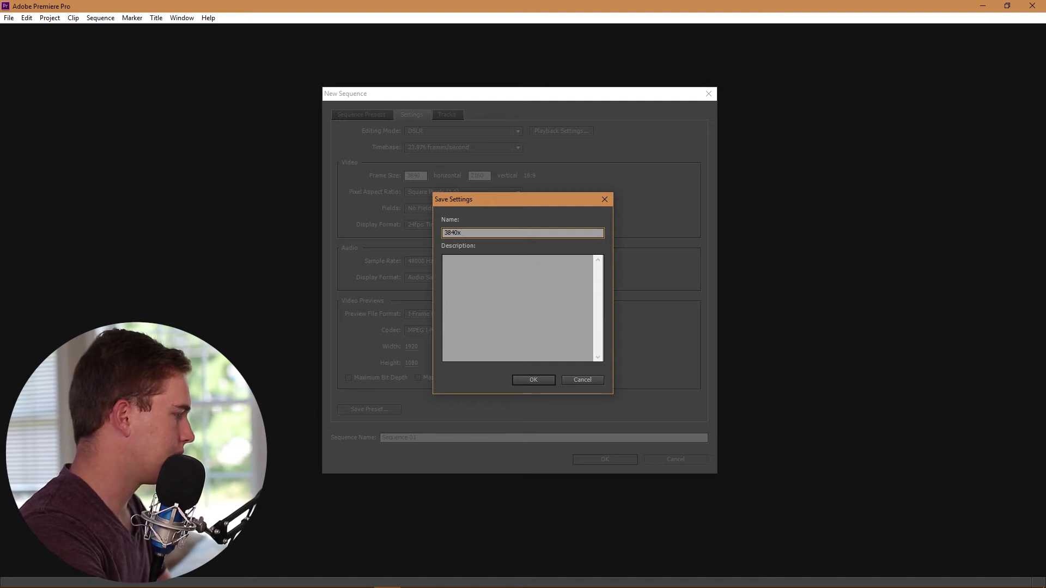
{"action": "type", "text": "2160"}
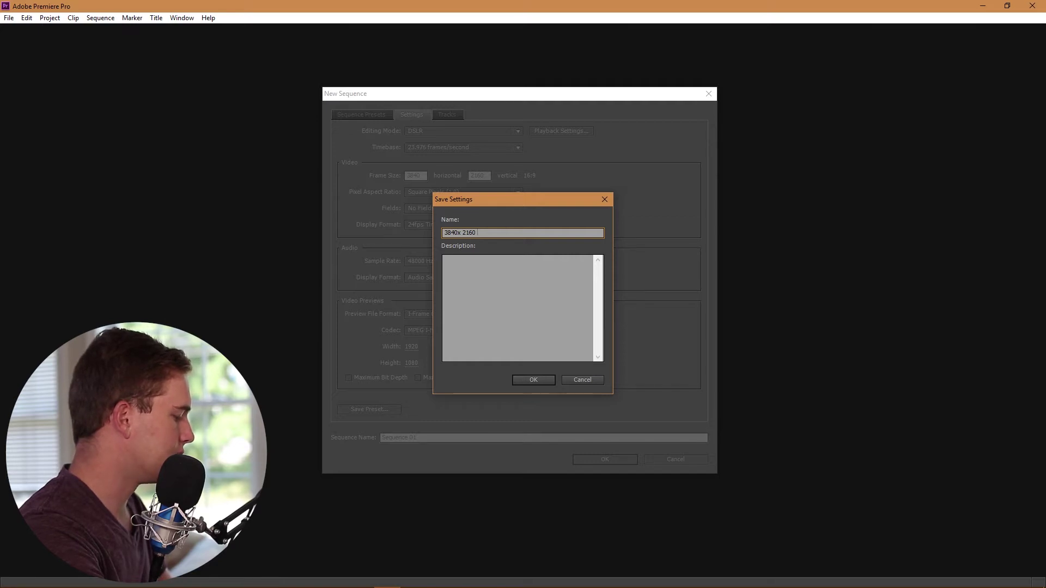
{"action": "type", "text": " 24fps 4"}
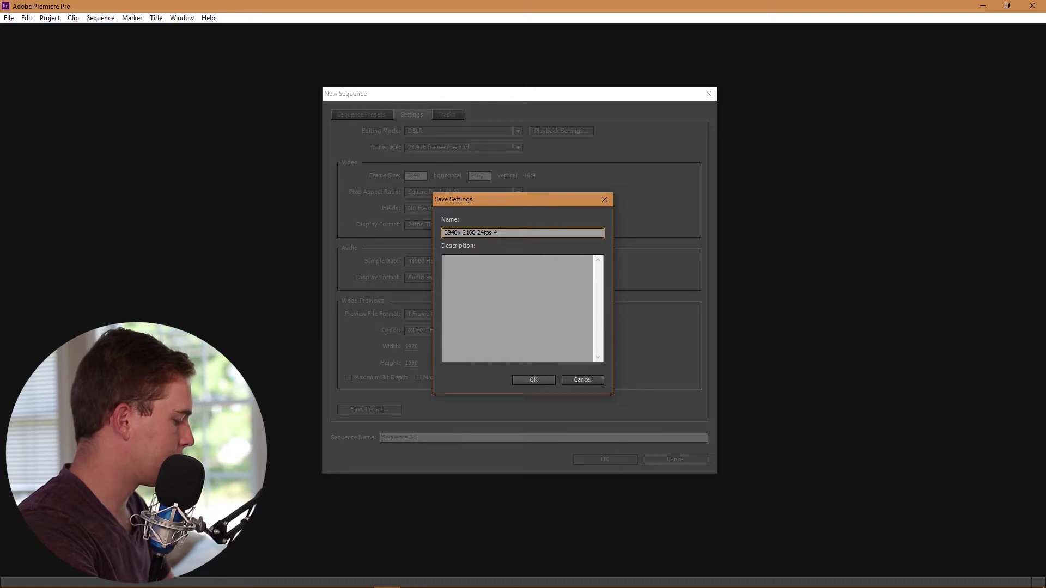
{"action": "type", "text": "K"}
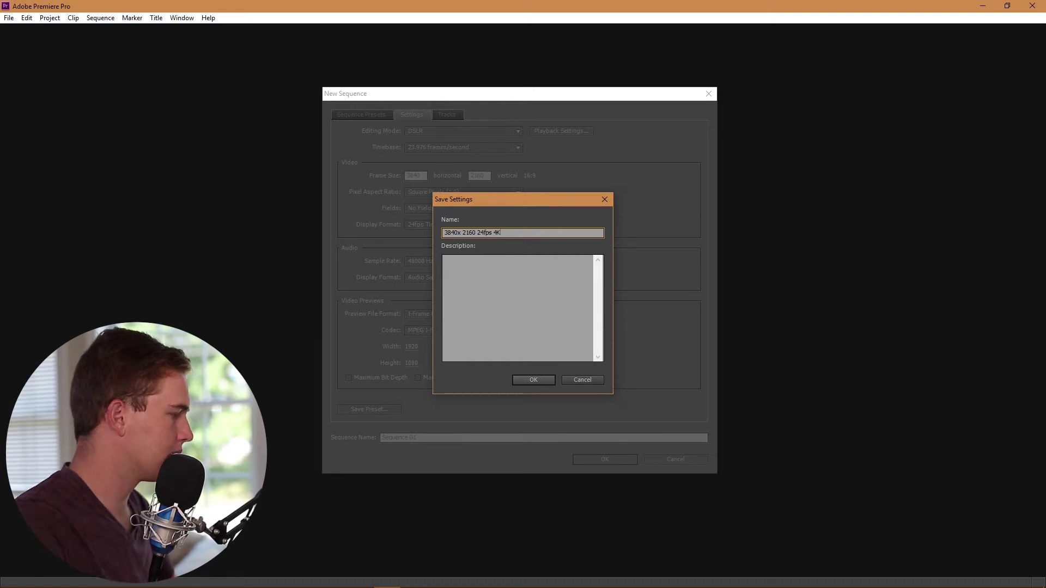
{"action": "left_click", "coordinate": [534, 380]}
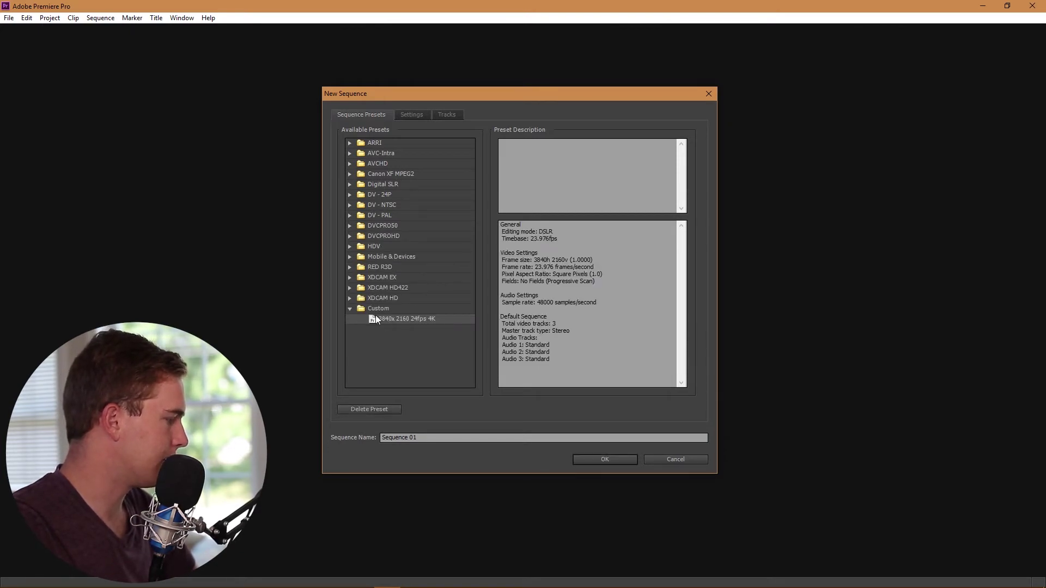
Create Sequence 01 from the new '3840x 2160 24fps 4K' preset under Custom
{"action": "left_click", "coordinate": [374, 307]}
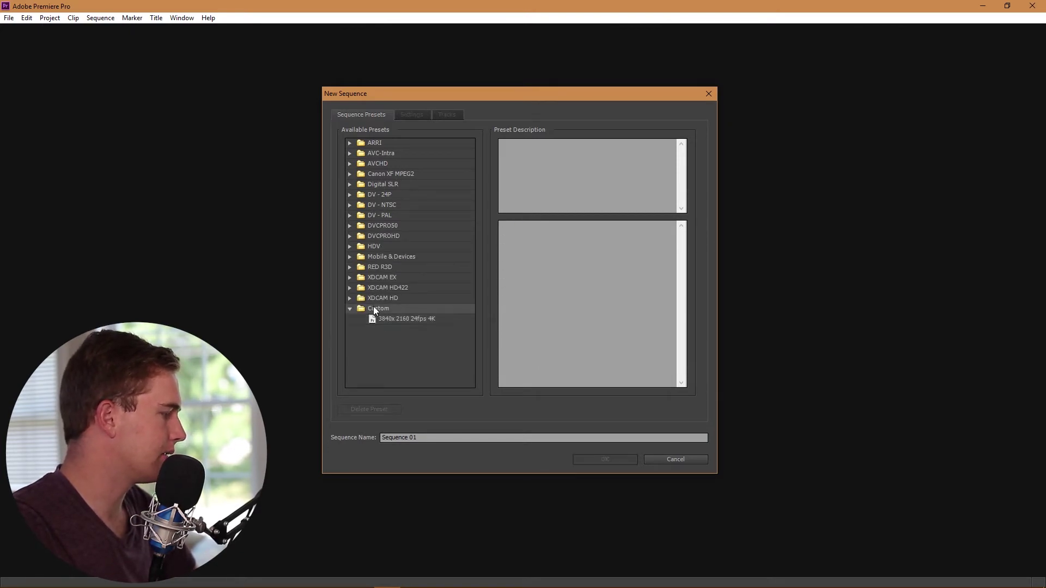
{"action": "left_click", "coordinate": [410, 320]}
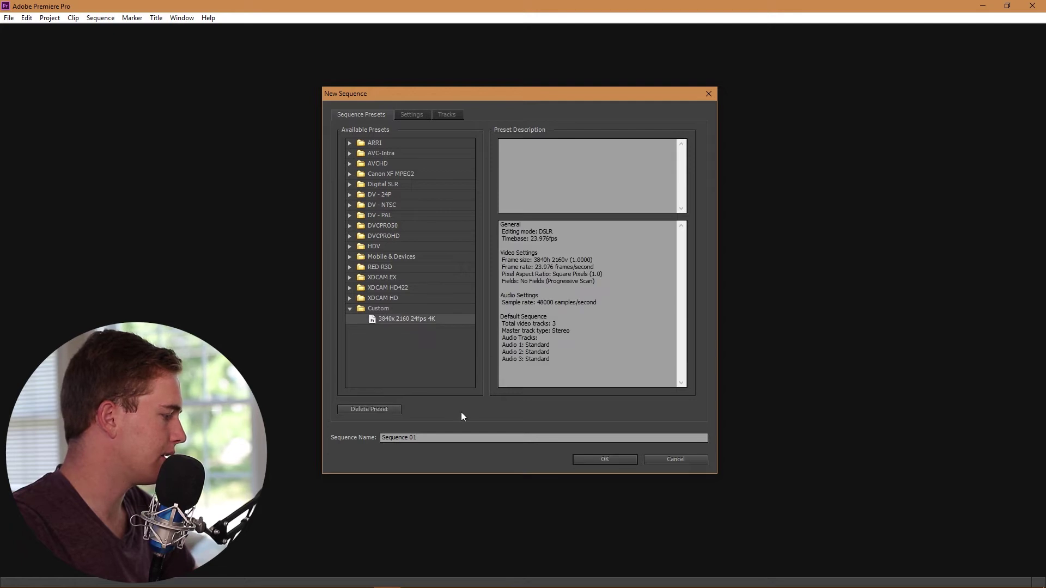
{"action": "left_click", "coordinate": [599, 459]}
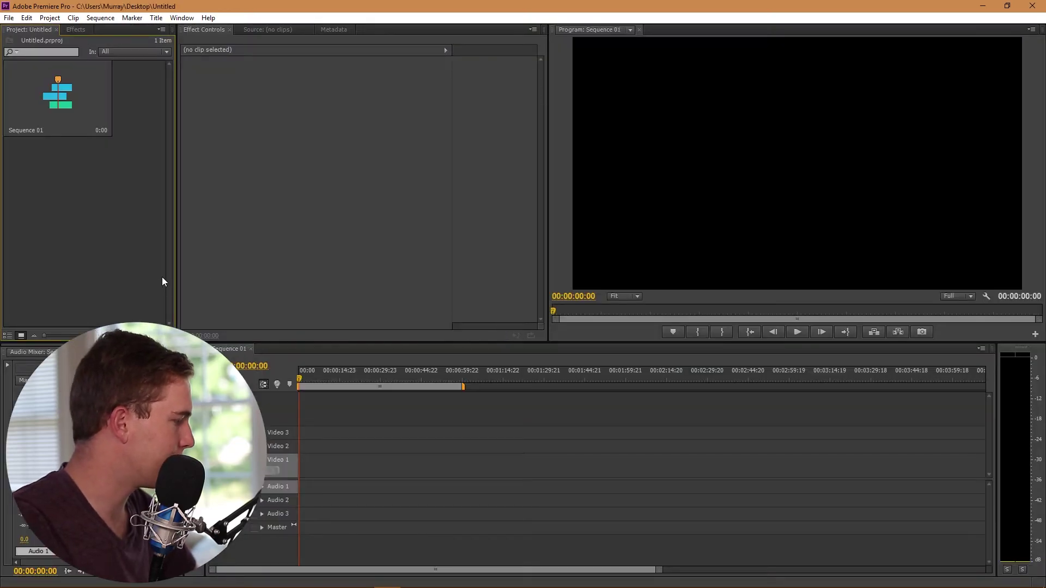
Import VID_20170529_173134 and place it on Video 1 and Audio 1, keeping sequence settings
{"action": "mouse_move", "coordinate": [279, 587]}
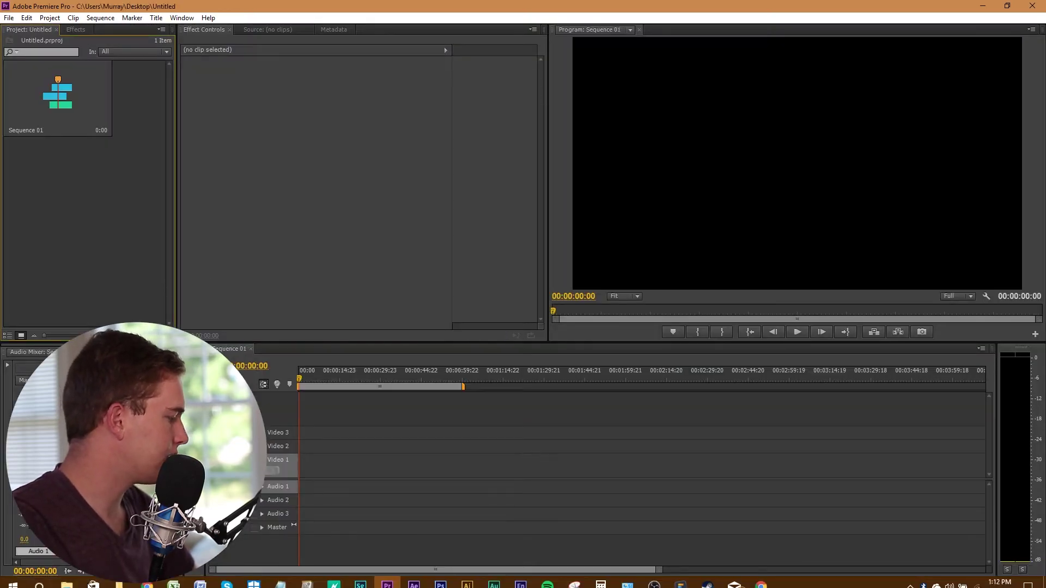
{"action": "left_click", "coordinate": [66, 586]}
{"action": "left_click_drag", "start_coordinate": [595, 297], "coordinate": [114, 242]}
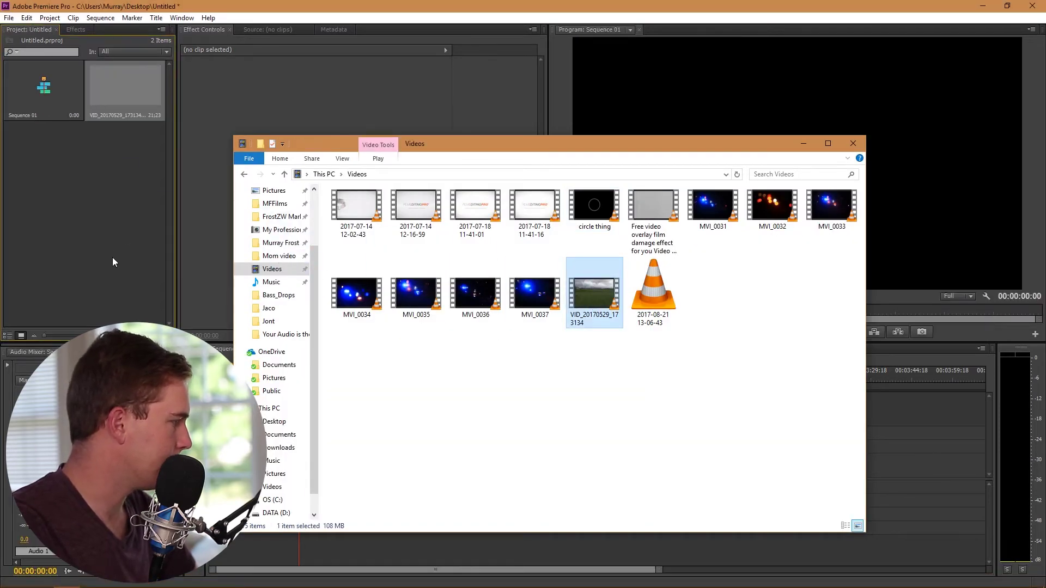
{"action": "left_click", "coordinate": [112, 258]}
{"action": "left_click_drag", "start_coordinate": [120, 98], "coordinate": [292, 476]}
{"action": "left_click", "coordinate": [599, 321]}
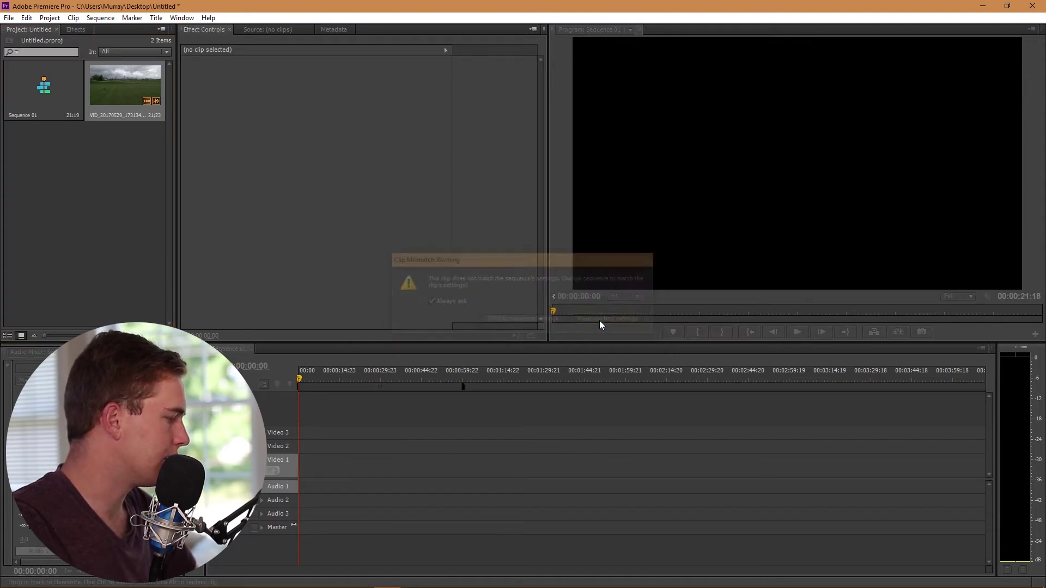
Scrub through the clip and preview it enlarged in the 4K Program view
{"action": "left_click_drag", "start_coordinate": [307, 375], "coordinate": [322, 375]}
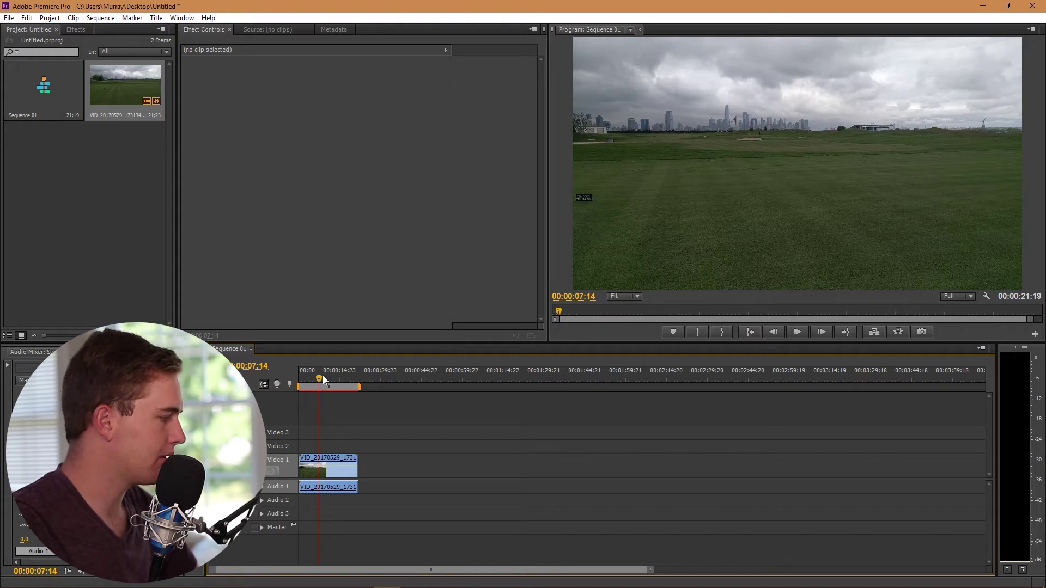
{"action": "left_click_drag", "start_coordinate": [320, 375], "coordinate": [330, 375]}
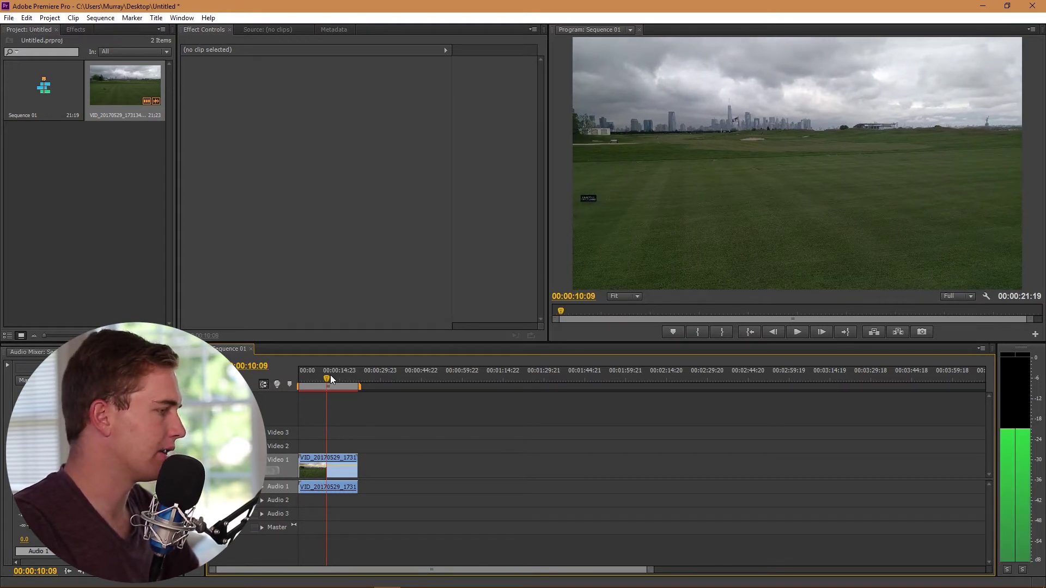
{"action": "key", "text": "grave"}
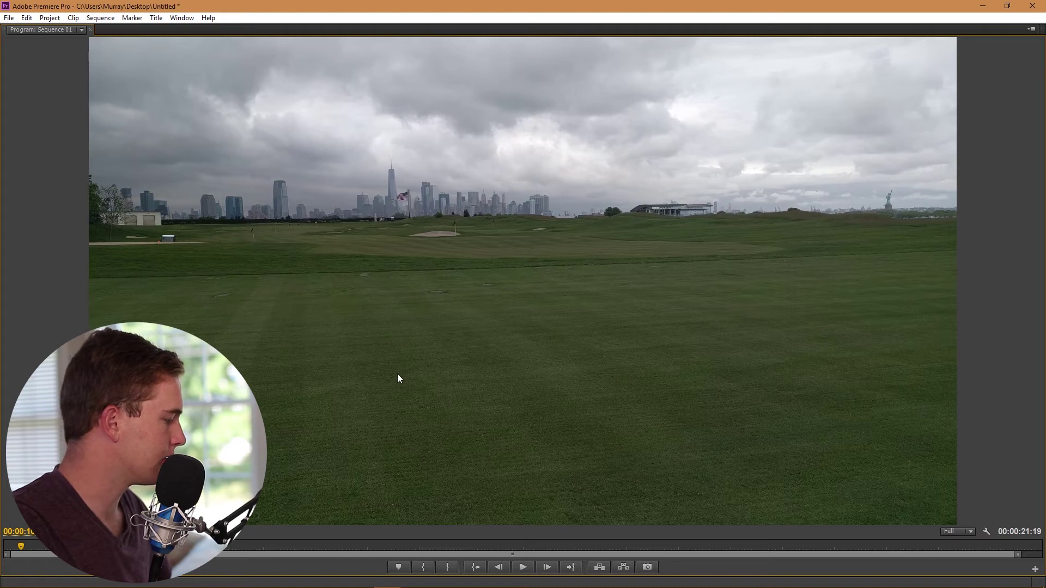
{"action": "key", "text": "grave"}
{"action": "left_click_drag", "start_coordinate": [327, 376], "coordinate": [308, 388]}
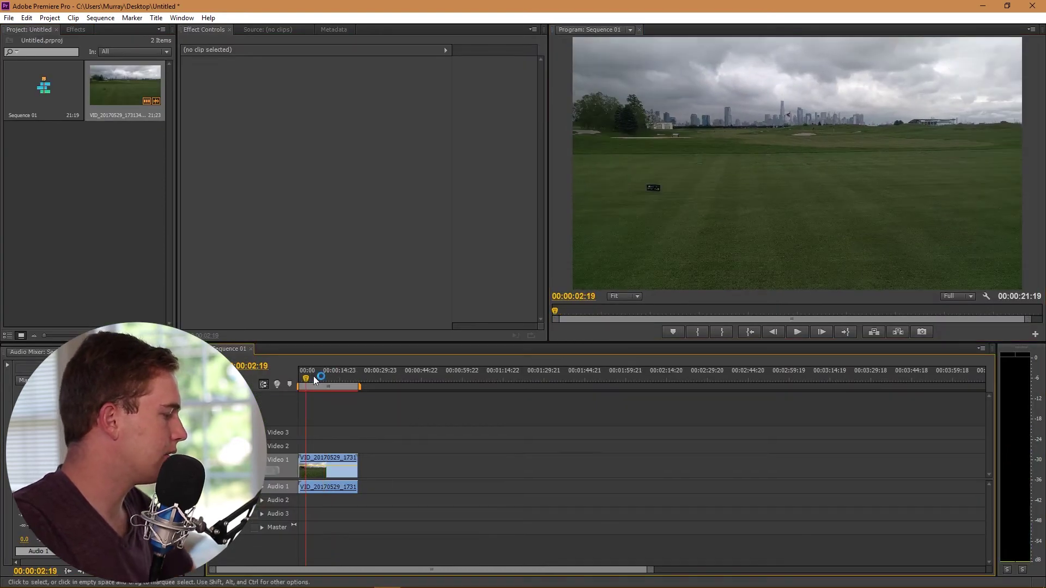
Paste copies of the field clip end to end until Sequence 01 runs to 00:15:37:20
{"action": "left_click", "coordinate": [320, 376]}
{"action": "left_click", "coordinate": [343, 470]}
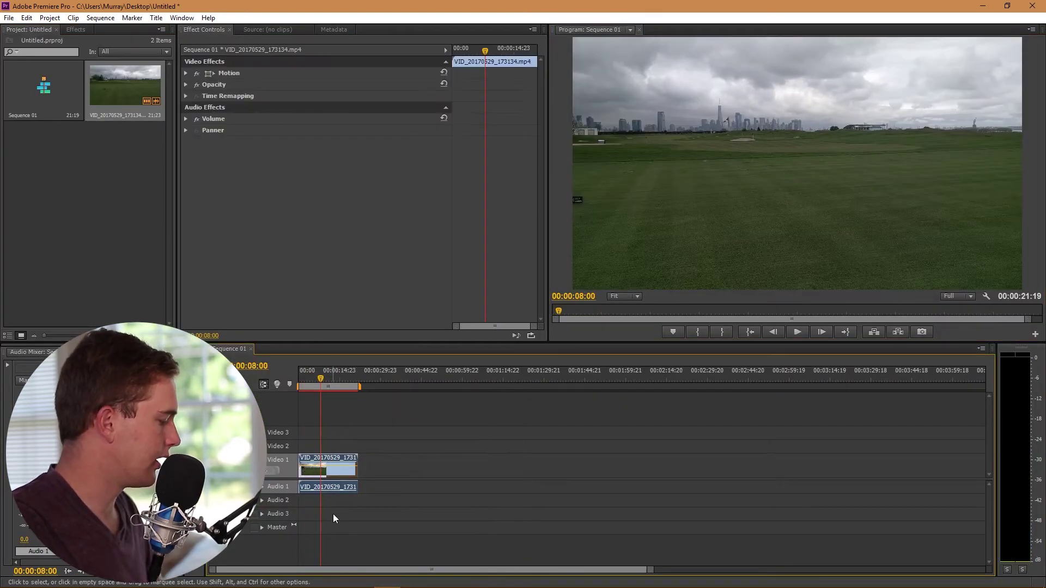
{"action": "left_click", "coordinate": [344, 376]}
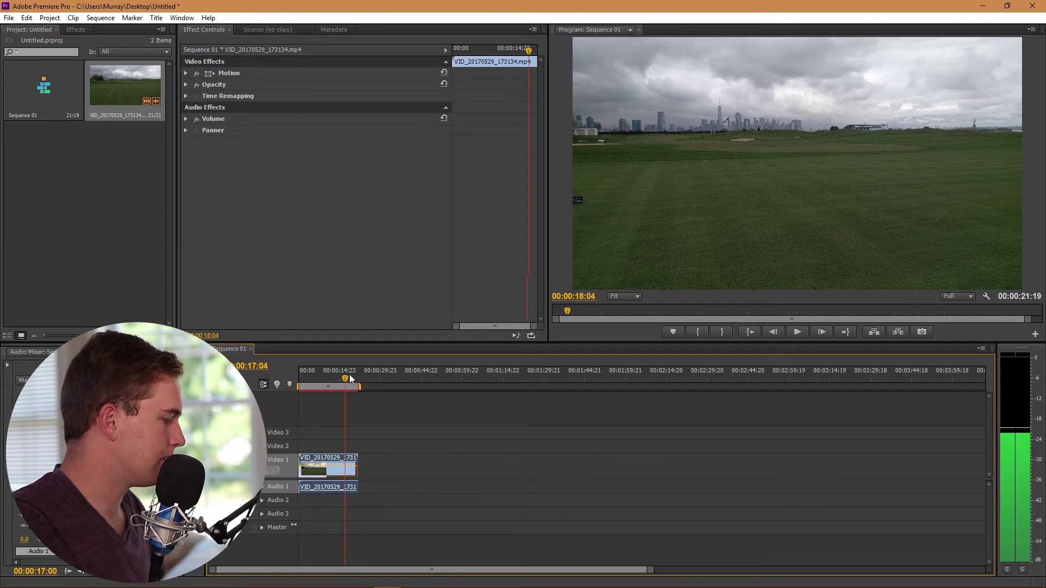
{"action": "left_click", "coordinate": [360, 371]}
{"action": "key", "text": "ctrl+v"}
{"action": "key", "text": "ctrl+v"}
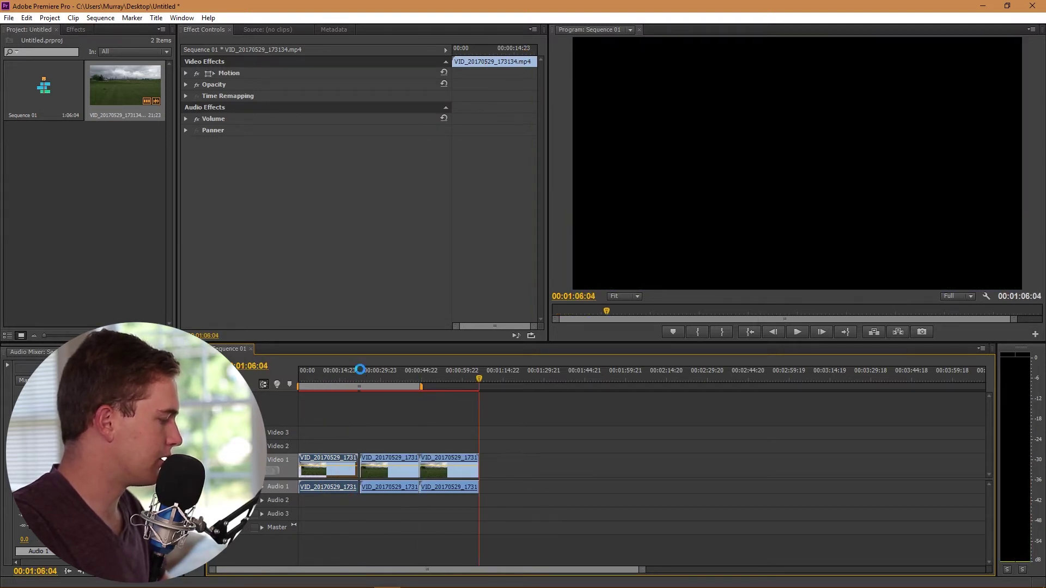
{"action": "key", "text": "ctrl+v"}
{"action": "key", "text": "ctrl+v"}
{"action": "key", "text": "ctrl+v"}
{"action": "key", "text": "ctrl+v"}
{"action": "key", "text": "ctrl+v"}
{"action": "key", "text": "ctrl+v"}
{"action": "key", "text": "ctrl+v"}
{"action": "key", "text": "ctrl+v"}
{"action": "key", "text": "ctrl+v"}
{"action": "key", "text": "ctrl+v"}
{"action": "key", "text": "ctrl+v"}
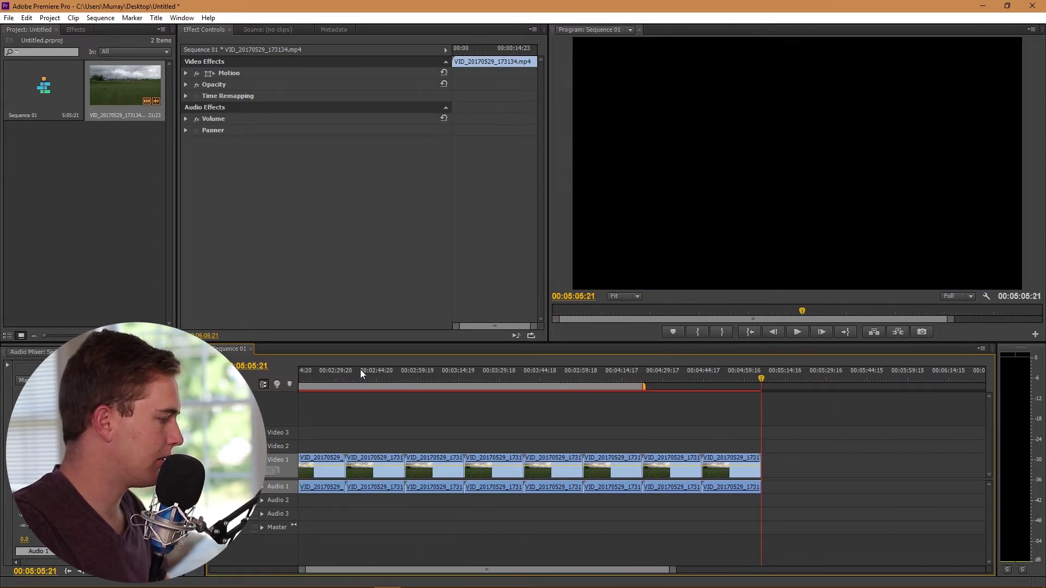
{"action": "key", "text": "ctrl+v"}
{"action": "key", "text": "ctrl+v"}
{"action": "key", "text": "ctrl+v"}
{"action": "key", "text": "ctrl+v"}
{"action": "key", "text": "ctrl+v"}
{"action": "key", "text": "ctrl+v"}
{"action": "key", "text": "ctrl+v"}
{"action": "key", "text": "ctrl+v"}
{"action": "key", "text": "ctrl+v"}
{"action": "key", "text": "ctrl+v"}
{"action": "key", "text": "ctrl+v"}
{"action": "key", "text": "ctrl+v"}
{"action": "key", "text": "ctrl+v"}
{"action": "key", "text": "ctrl+v"}
{"action": "key", "text": "ctrl+v"}
{"action": "key", "text": "ctrl+v"}
{"action": "key", "text": "ctrl+v"}
{"action": "key", "text": "ctrl+v"}
{"action": "key", "text": "ctrl+v"}
{"action": "key", "text": "ctrl+v"}
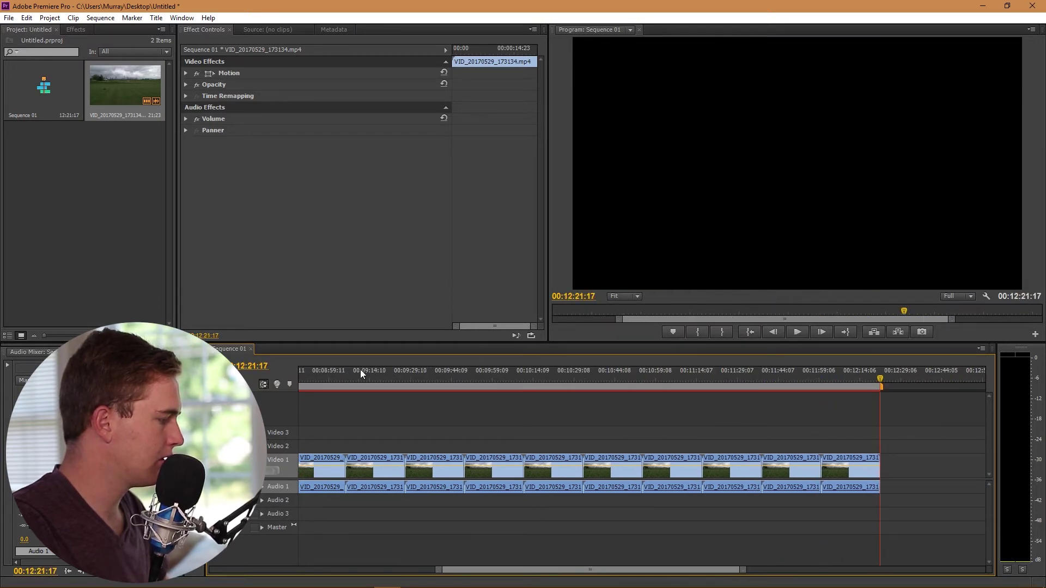
{"action": "key", "text": "ctrl+v"}
{"action": "key", "text": "ctrl+v"}
{"action": "key", "text": "ctrl+v"}
{"action": "key", "text": "ctrl+v"}
{"action": "key", "text": "ctrl+v"}
{"action": "key", "text": "ctrl+v"}
{"action": "key", "text": "ctrl+v"}
{"action": "key", "text": "ctrl+v"}
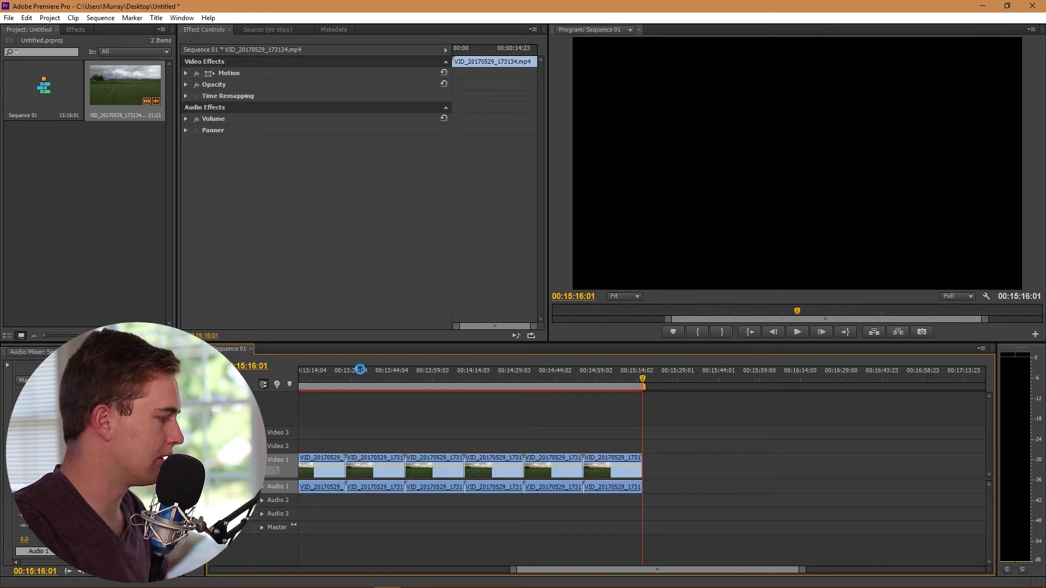
{"action": "key", "text": "ctrl+v"}
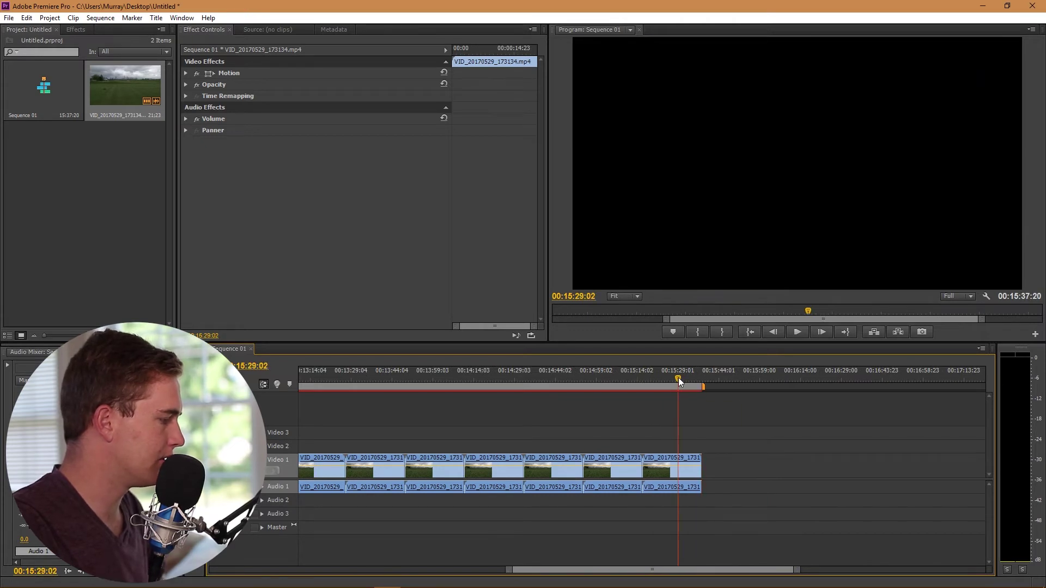
{"action": "left_click_drag", "start_coordinate": [679, 377], "coordinate": [599, 379]}
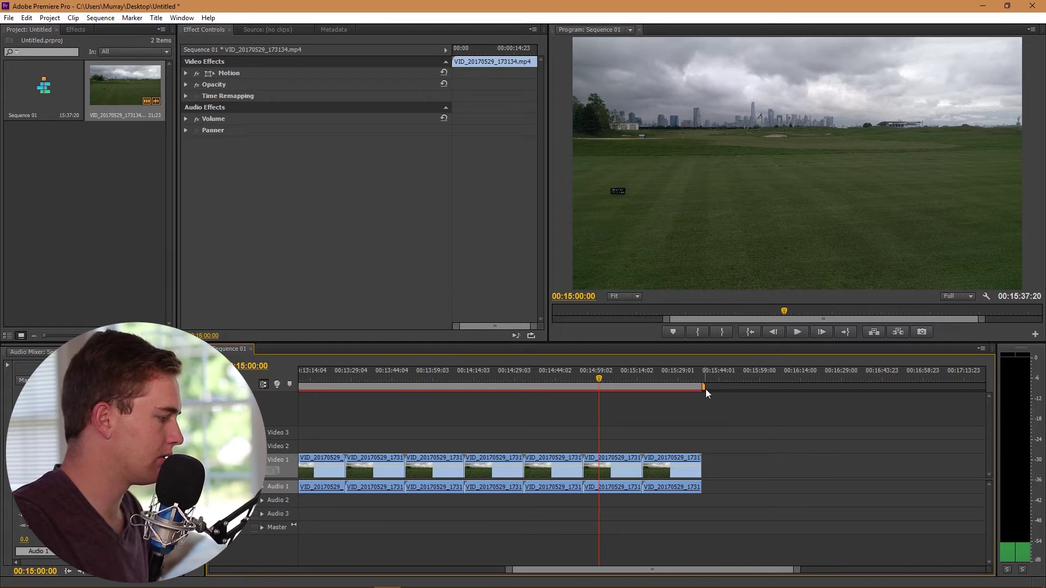
Mark the sequence out point at 00:15:00:00 and deselect the clip
{"action": "key", "text": "o"}
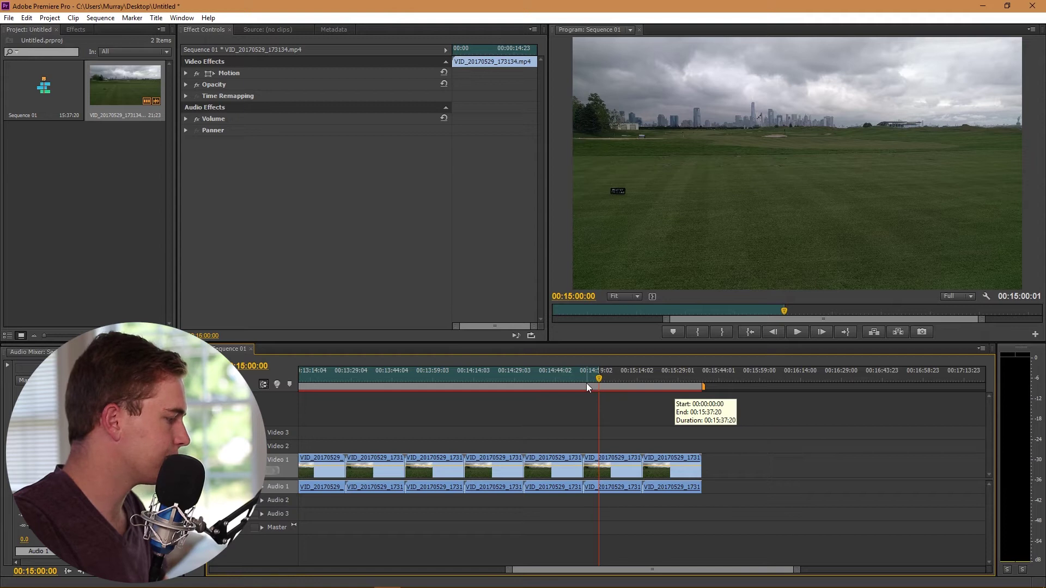
{"action": "left_click", "coordinate": [599, 391]}
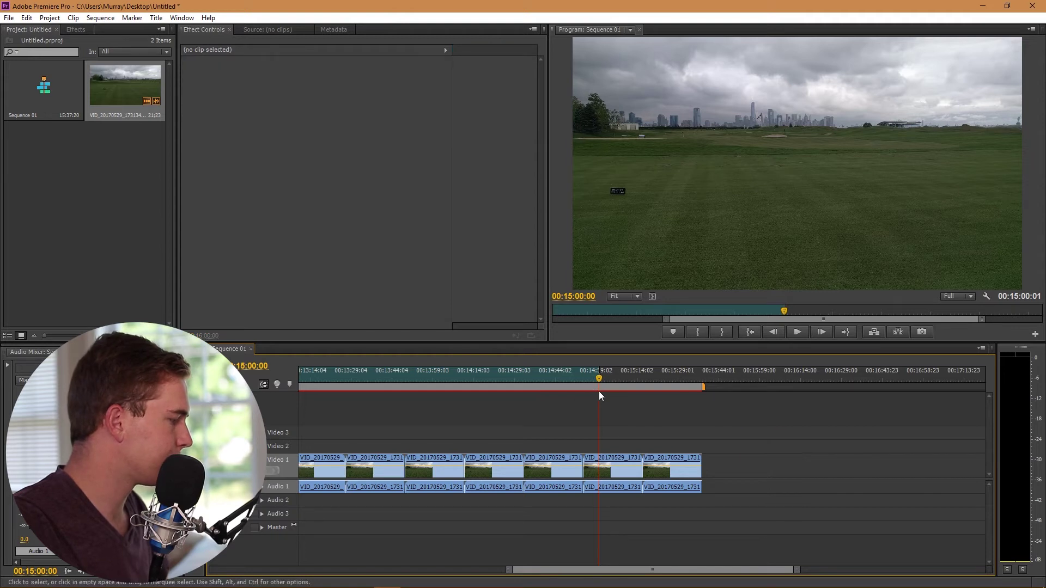
{"action": "left_click", "coordinate": [8, 20]}
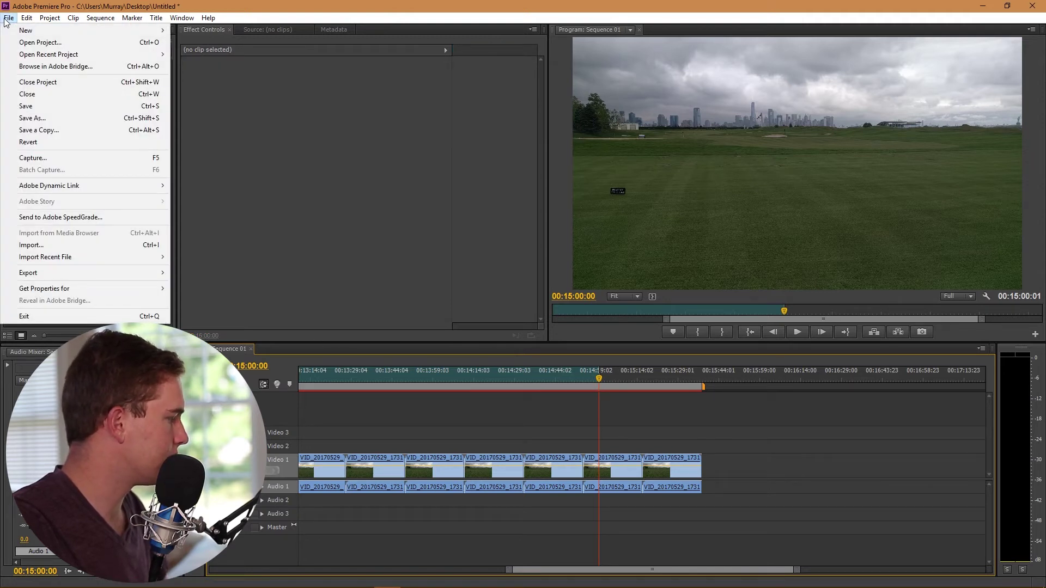
Open Export Media with Source Range set to Sequence In/Out and Format H.264
{"action": "mouse_move", "coordinate": [100, 281]}
{"action": "left_click", "coordinate": [239, 273]}
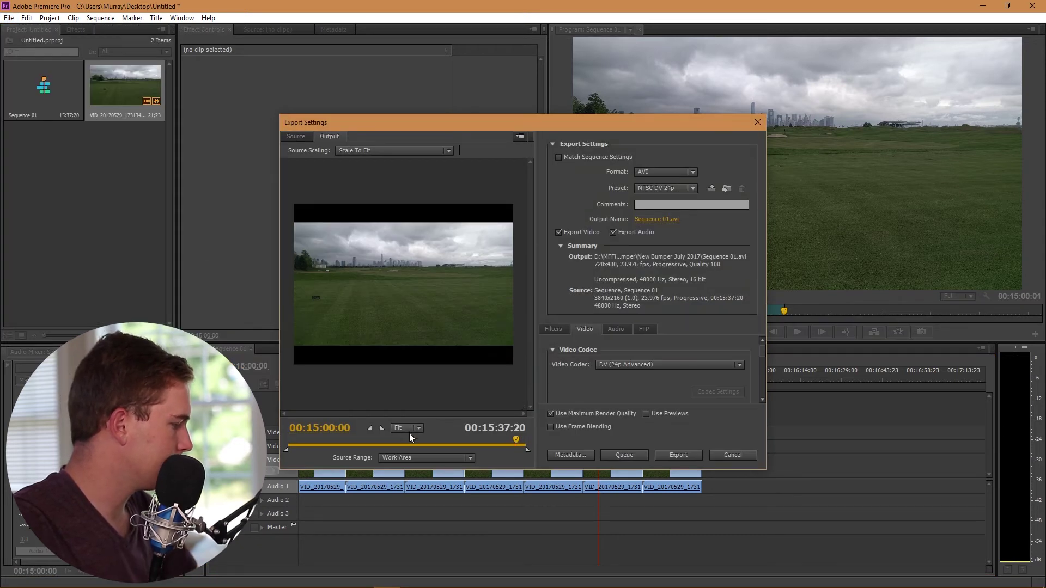
{"action": "left_click", "coordinate": [408, 457]}
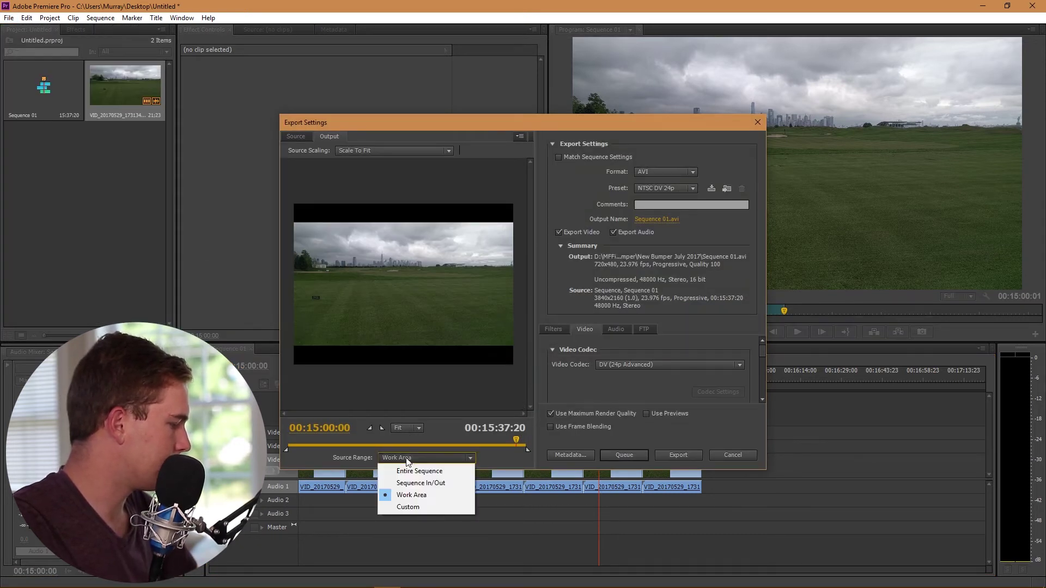
{"action": "left_click", "coordinate": [414, 483]}
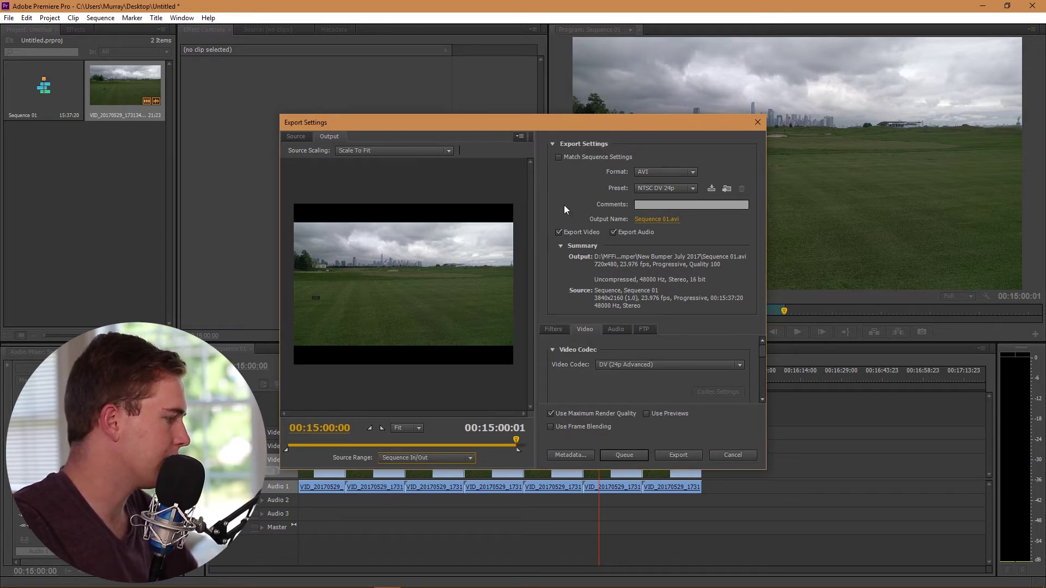
{"action": "left_click", "coordinate": [661, 172]}
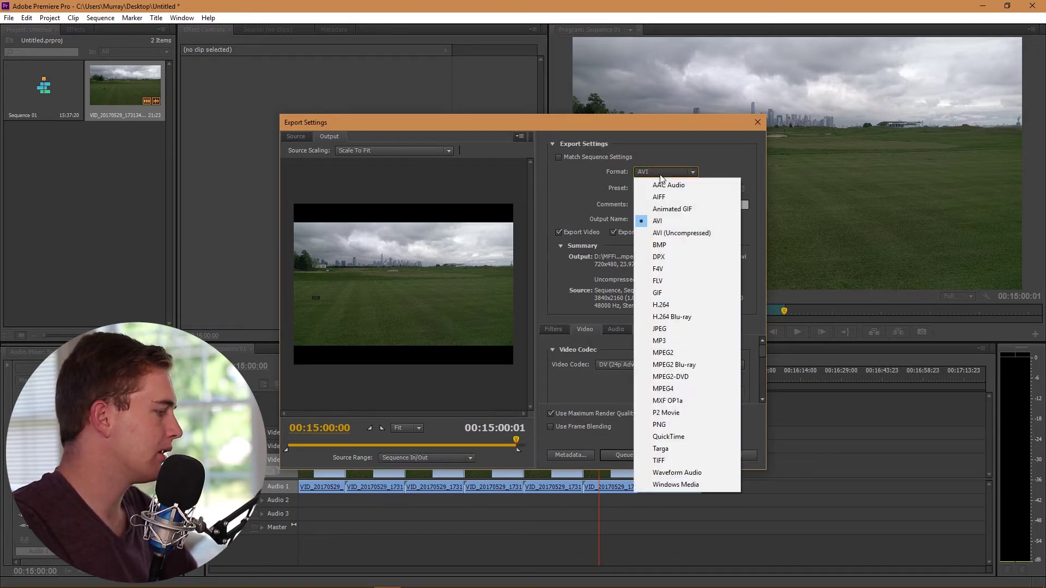
{"action": "left_click", "coordinate": [674, 305]}
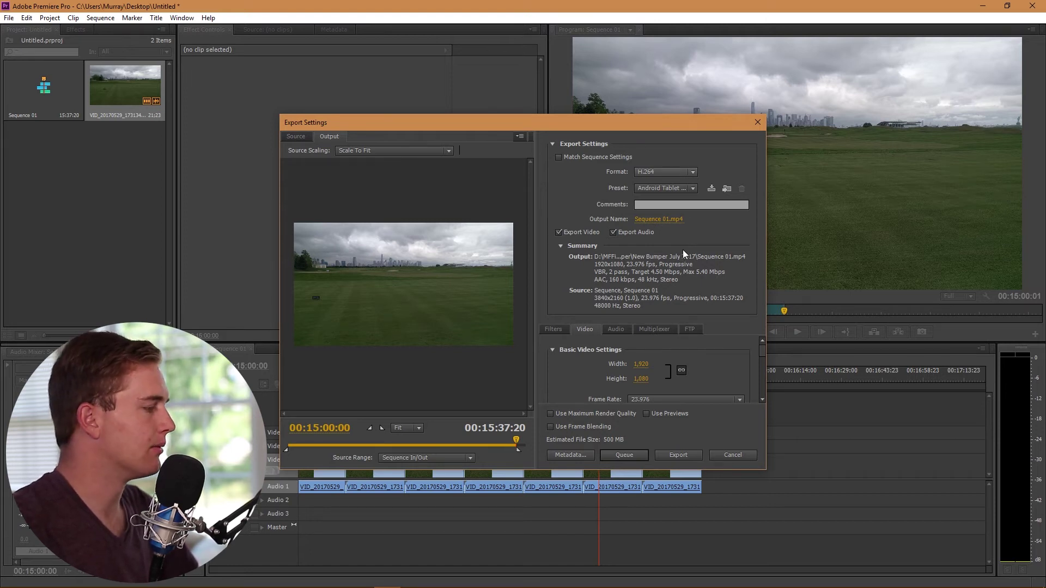
{"action": "left_click", "coordinate": [693, 187]}
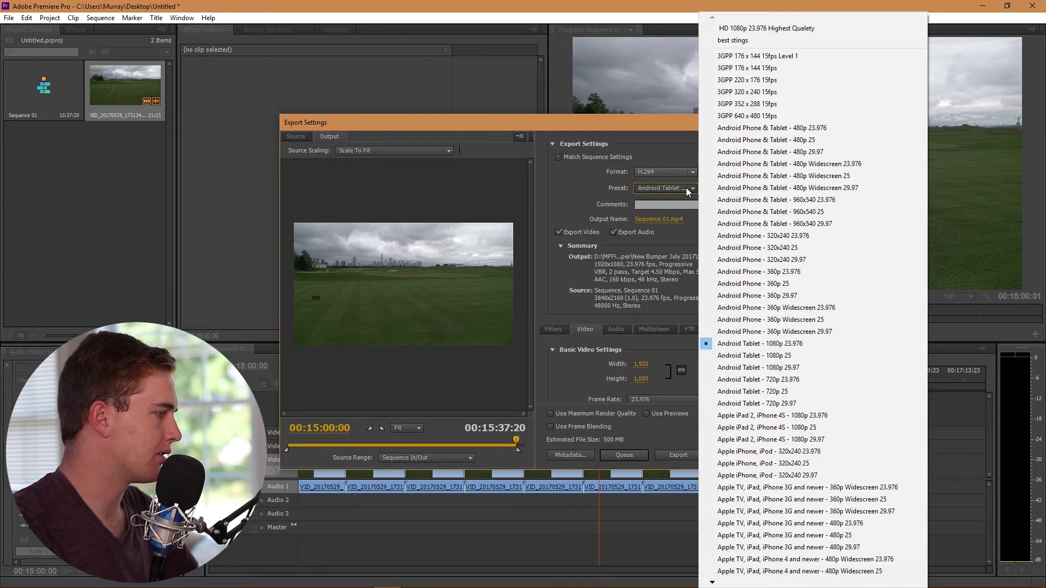
{"action": "key", "text": "Escape"}
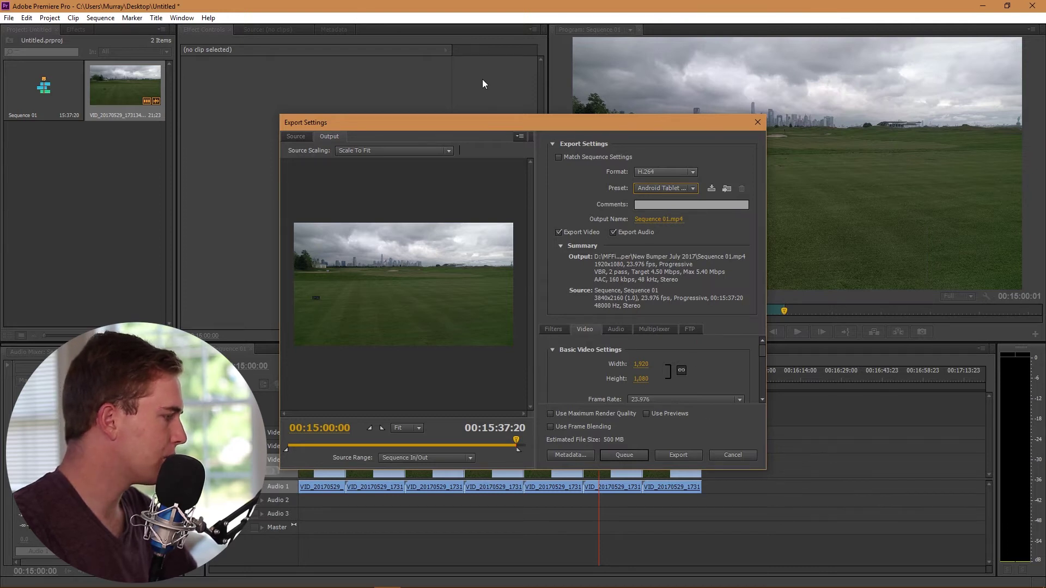
Set the H.264 export to High profile, level 5.1, at 23.976 fps
{"action": "left_click_drag", "start_coordinate": [281, 115], "coordinate": [192, 38]}
{"action": "left_click_drag", "start_coordinate": [764, 471], "coordinate": [821, 523]}
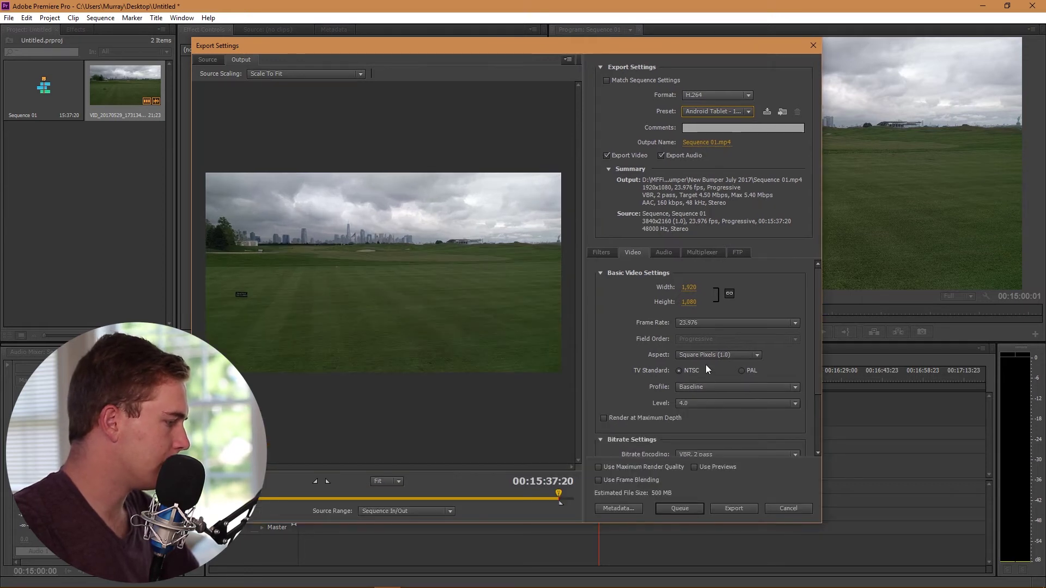
{"action": "left_click", "coordinate": [685, 386]}
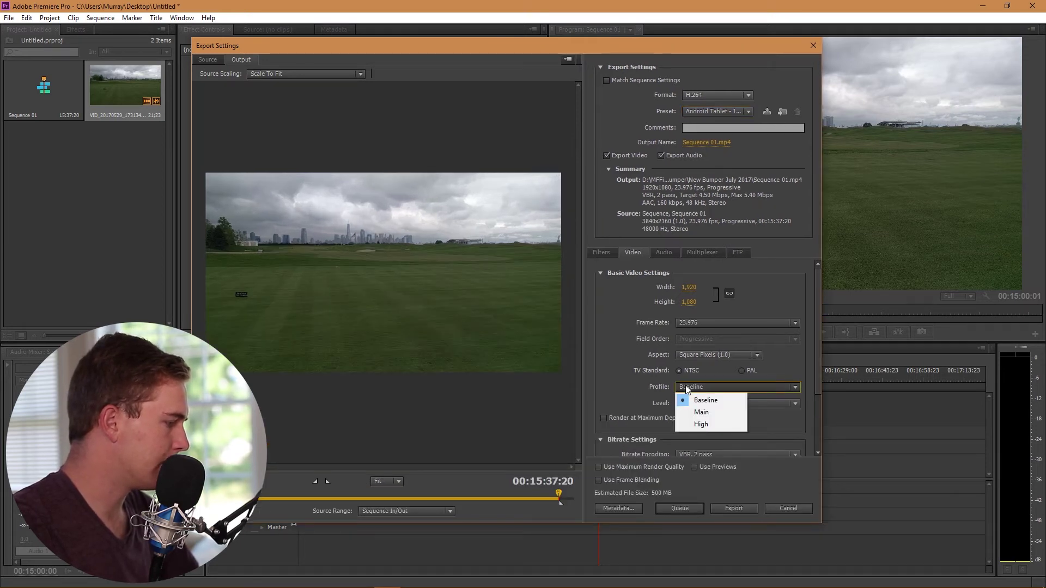
{"action": "left_click", "coordinate": [693, 425]}
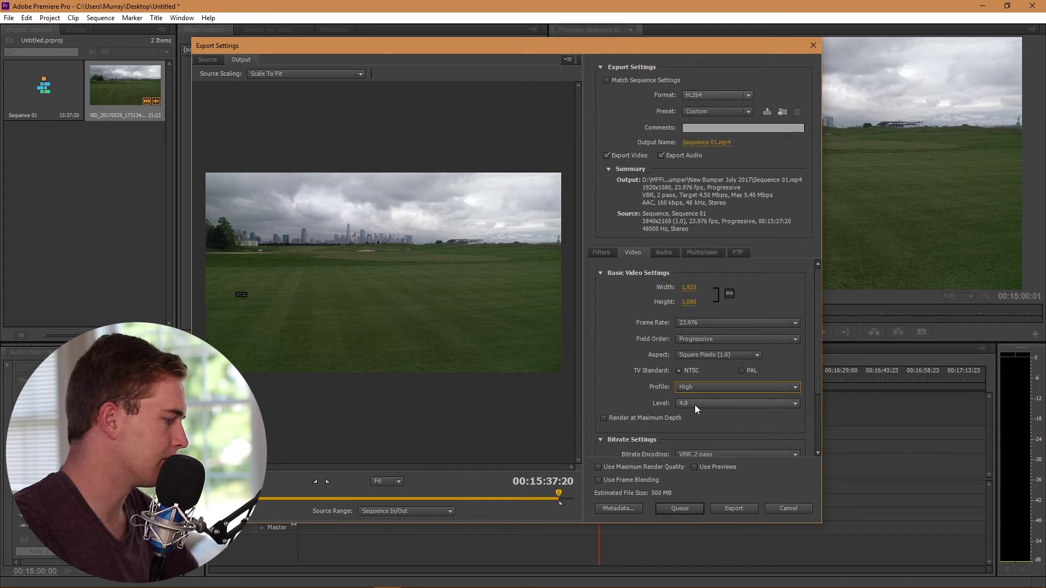
{"action": "left_click", "coordinate": [696, 405]}
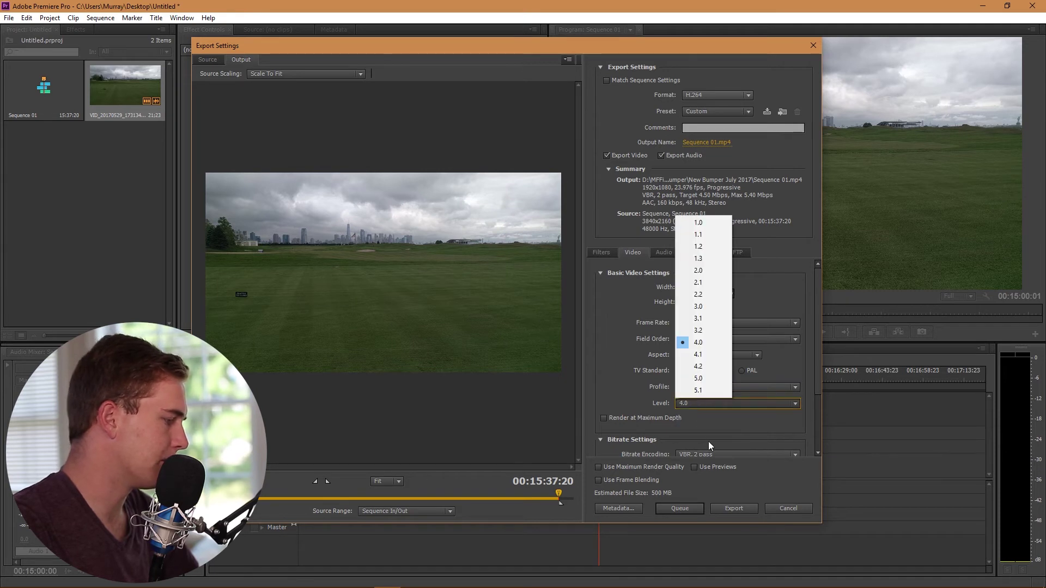
{"action": "left_click", "coordinate": [693, 395]}
{"action": "left_click", "coordinate": [686, 322]}
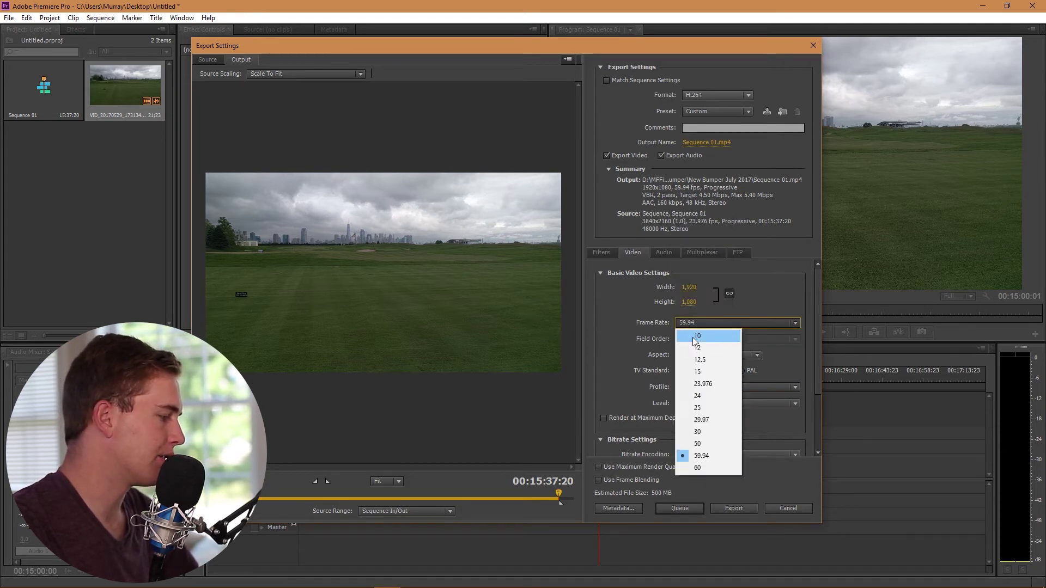
{"action": "left_click", "coordinate": [694, 384]}
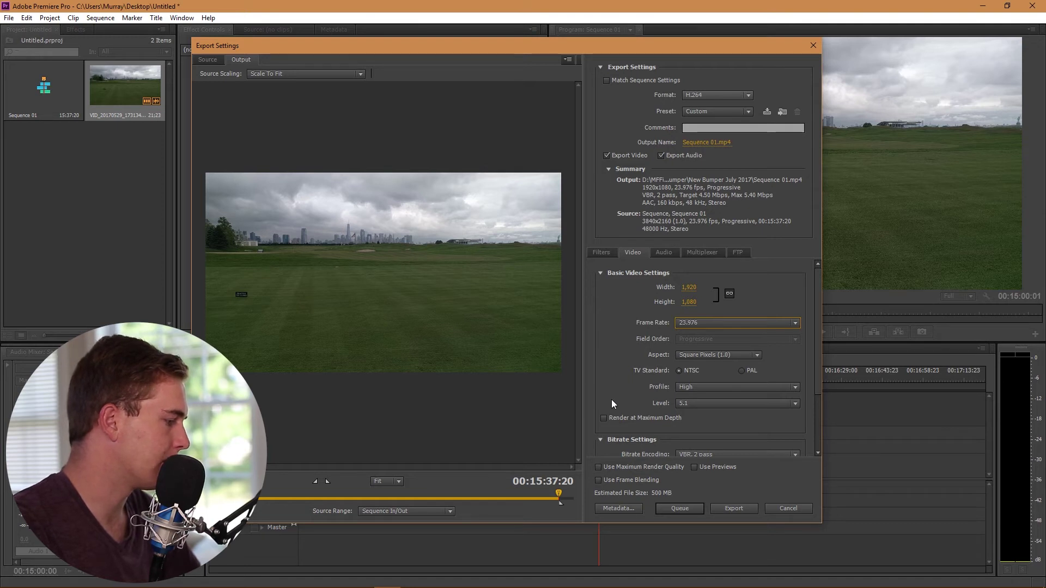
{"action": "scroll", "coordinate": [612, 403], "scroll_direction": "down", "scroll_amount": 2}
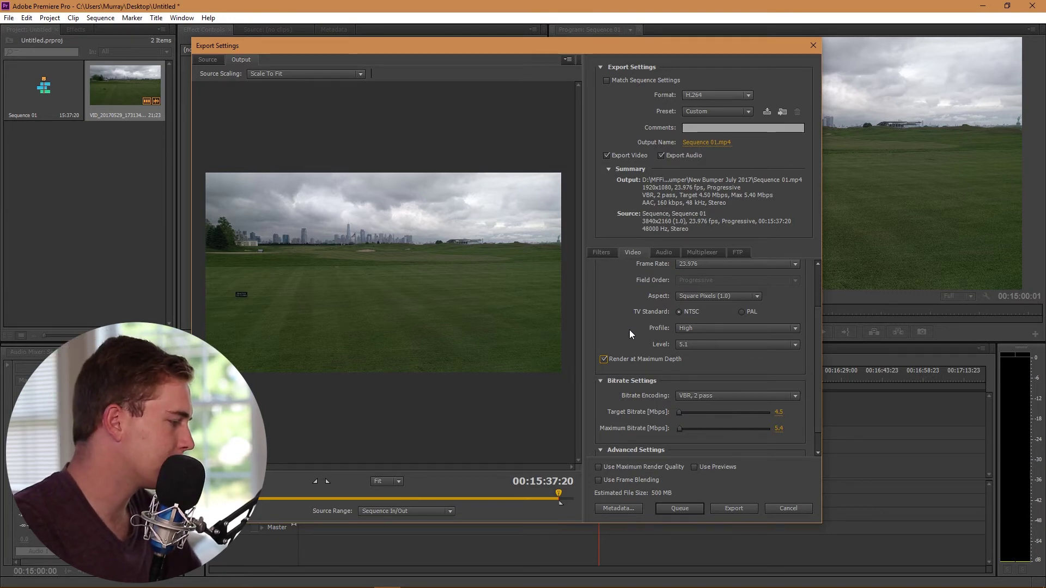
{"action": "scroll", "coordinate": [628, 338], "scroll_direction": "down", "scroll_amount": 1}
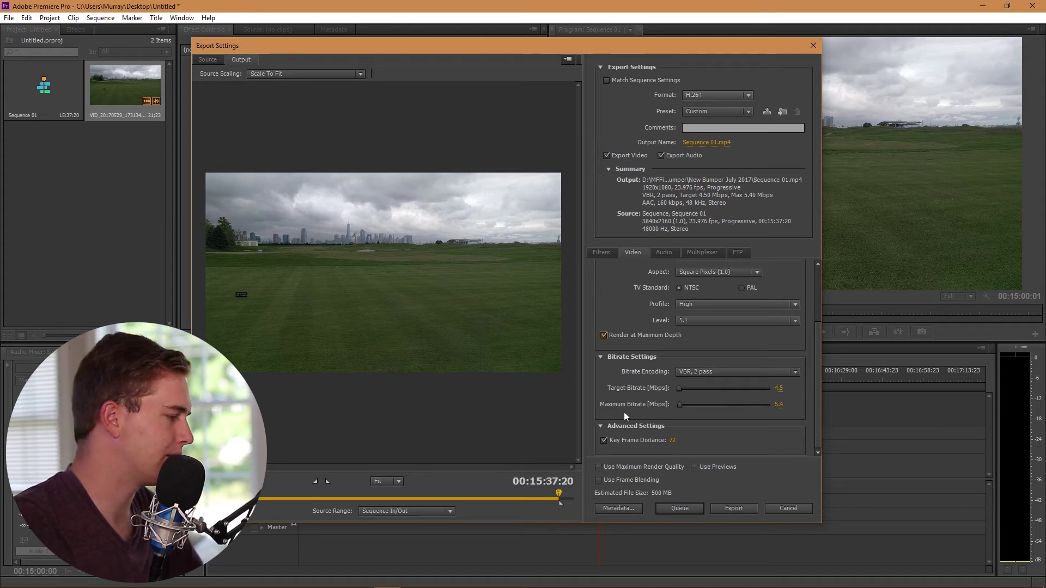
Switch bitrate encoding to CBR and set the output width to 3,840 (height 2,160)
{"action": "left_click", "coordinate": [719, 371]}
{"action": "left_click", "coordinate": [710, 382]}
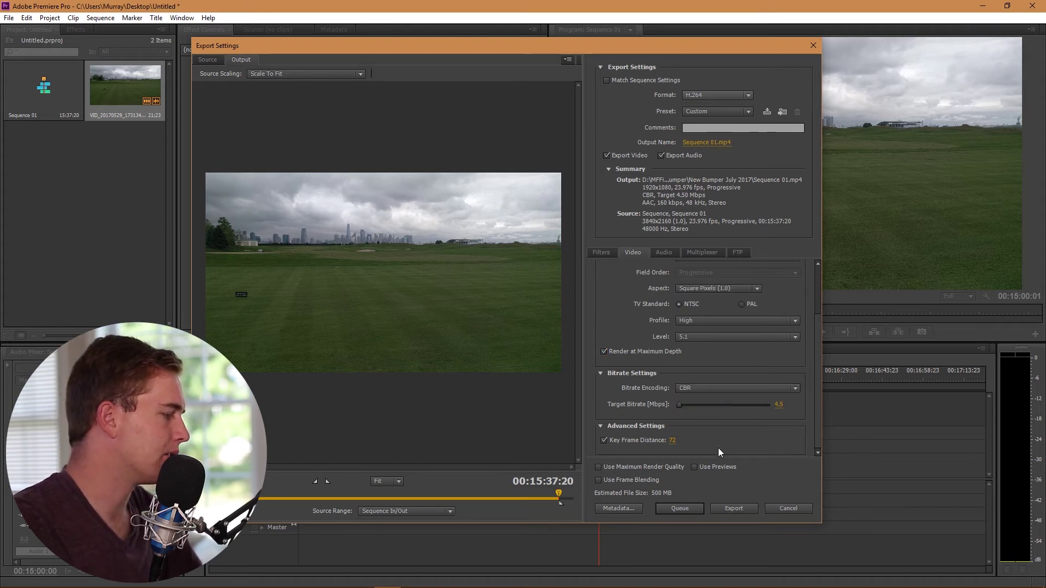
{"action": "scroll", "coordinate": [630, 366], "scroll_direction": "up", "scroll_amount": 3}
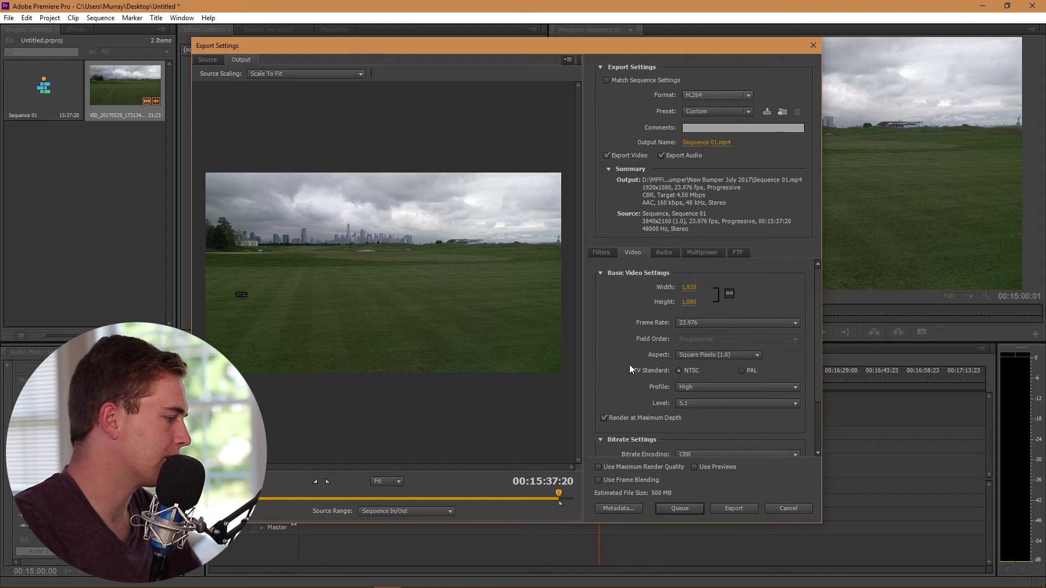
{"action": "left_click", "coordinate": [691, 288]}
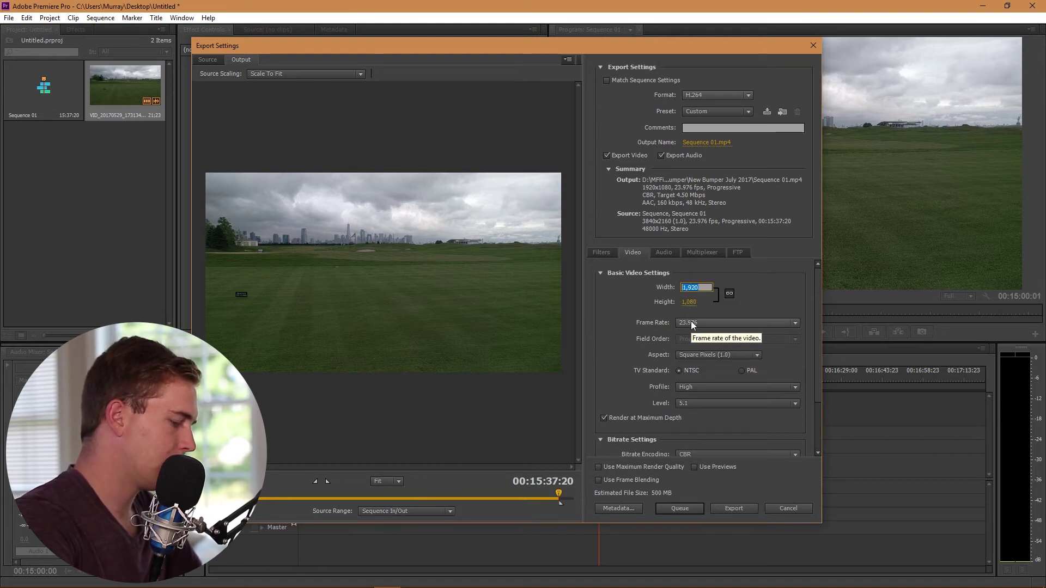
{"action": "type", "text": "3,840"}
{"action": "key", "text": "Return"}
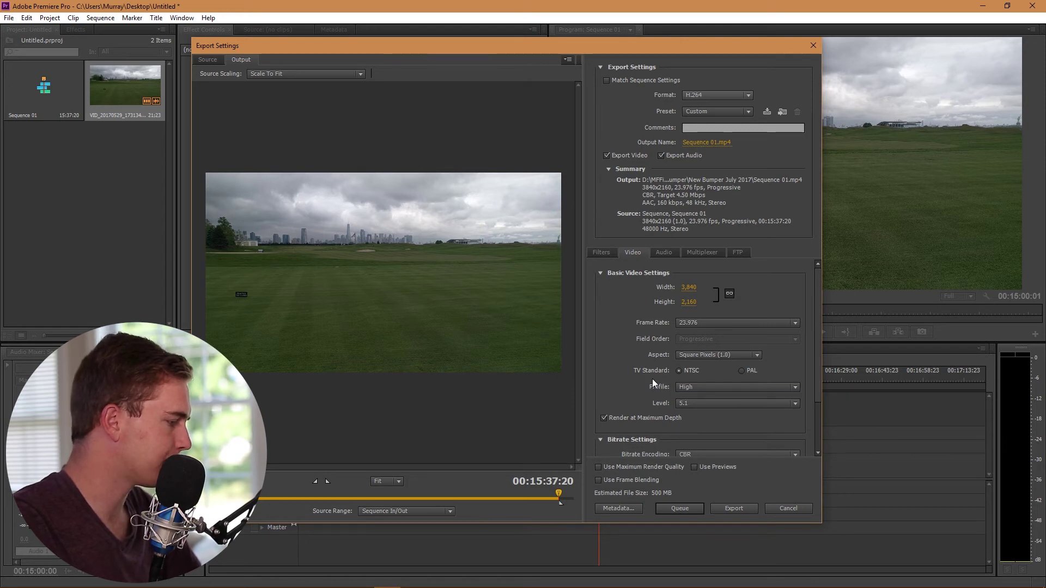
{"action": "scroll", "coordinate": [647, 382], "scroll_direction": "down", "scroll_amount": 3}
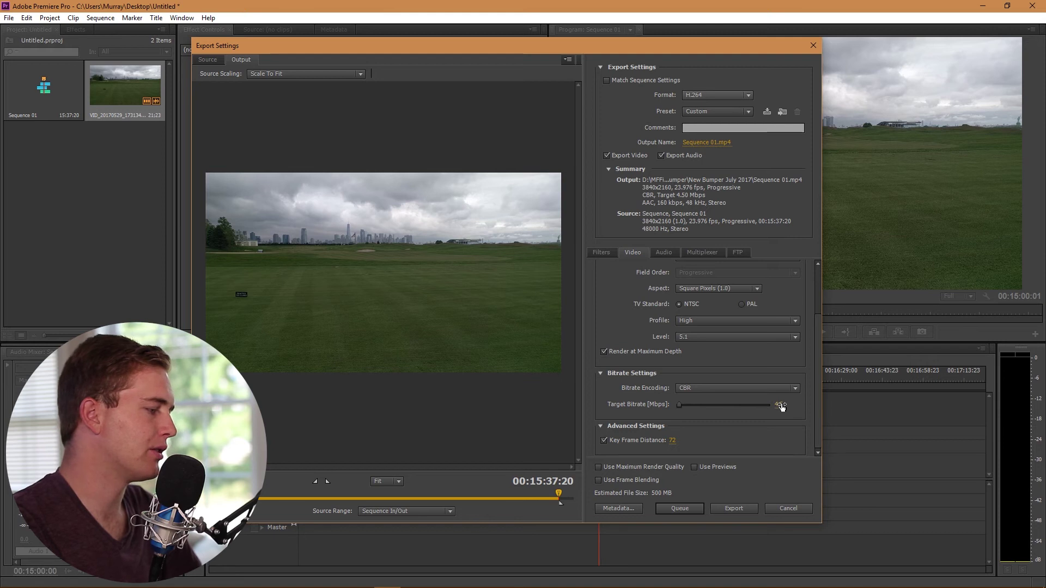
{"action": "left_click", "coordinate": [777, 406]}
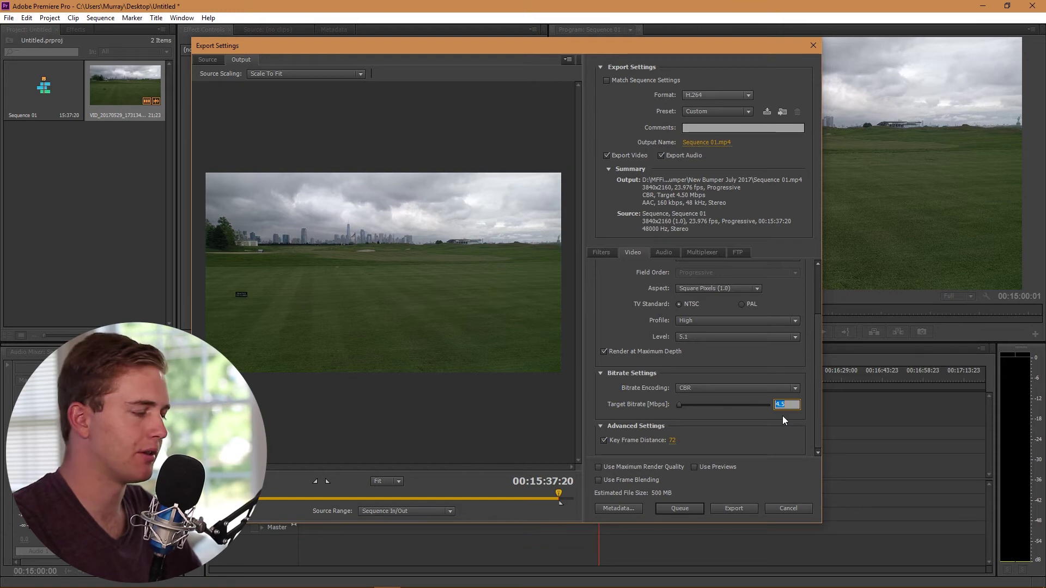
Set the CBR target bitrate to 100 Mbps, raising the estimated size to 10757 MB
{"action": "type", "text": "100"}
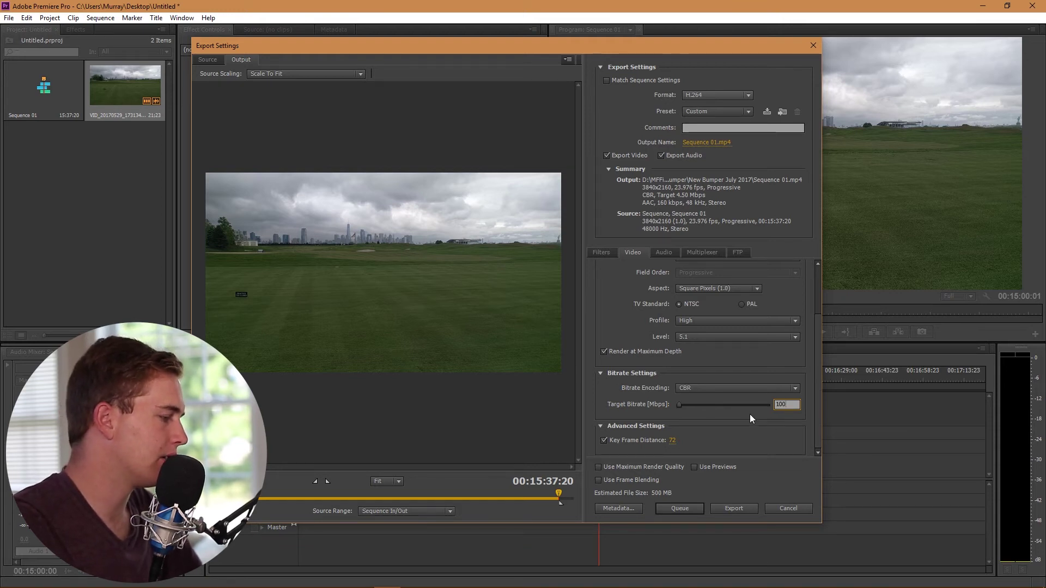
{"action": "key", "text": "Return"}
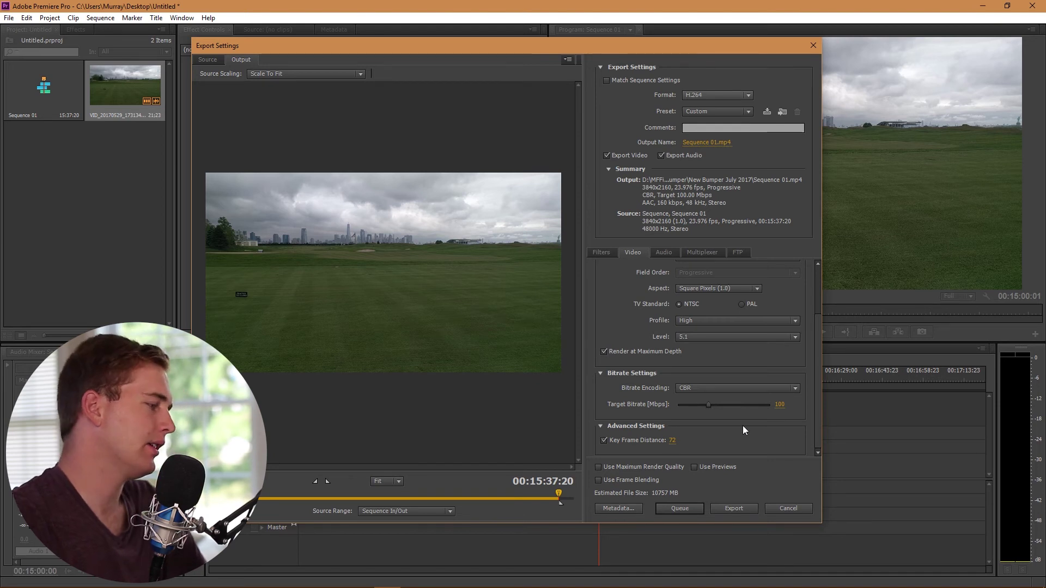
{"action": "scroll", "coordinate": [742, 425], "scroll_direction": "up", "scroll_amount": 3}
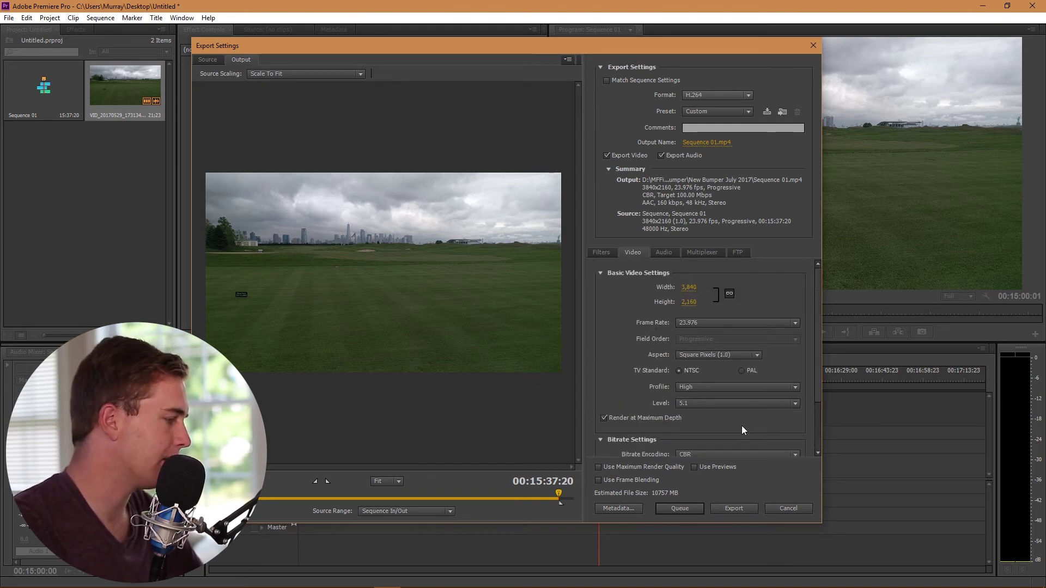
{"action": "scroll", "coordinate": [743, 429], "scroll_direction": "down", "scroll_amount": 3}
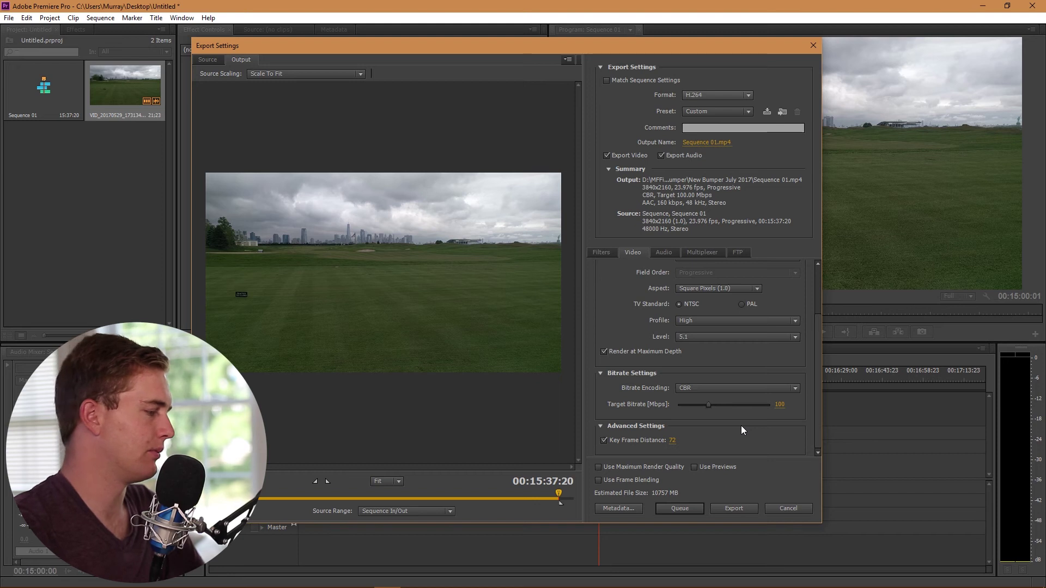
Set bitrate encoding to VBR, 1 pass with a 40 Mbps target and 60 Mbps maximum
{"action": "left_click", "coordinate": [719, 389]}
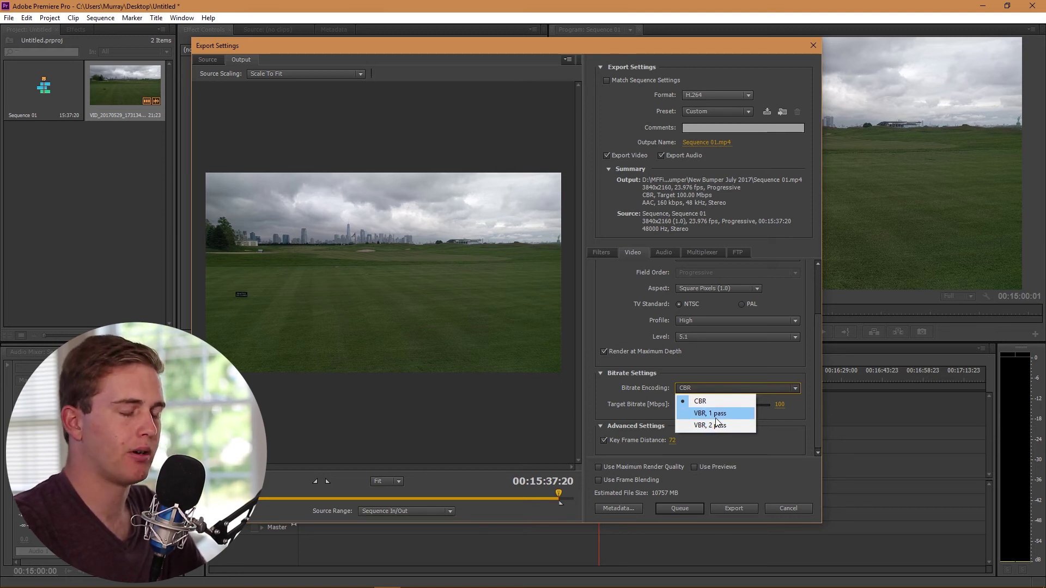
{"action": "left_click", "coordinate": [714, 416]}
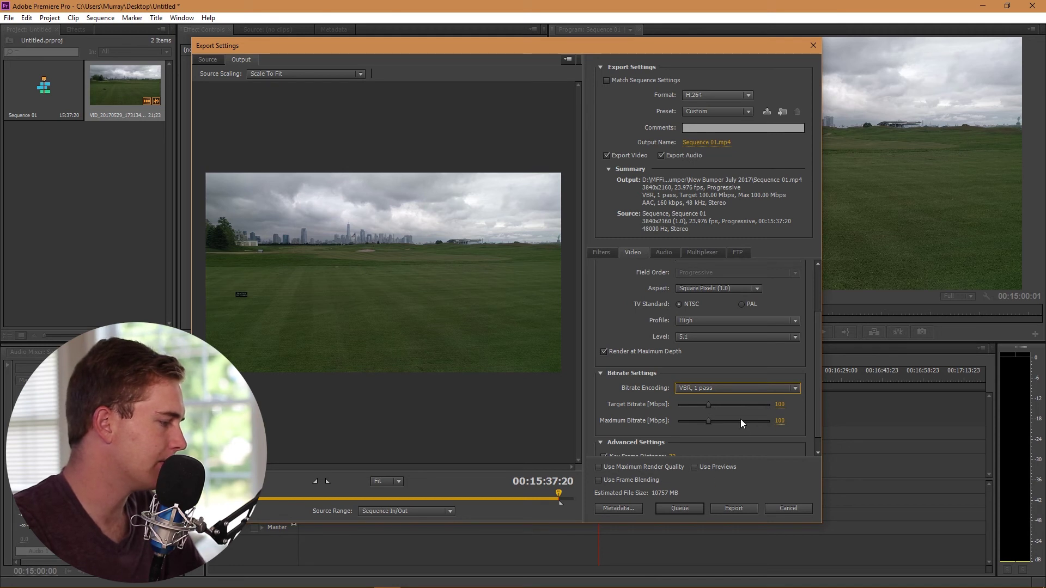
{"action": "left_click", "coordinate": [779, 404]}
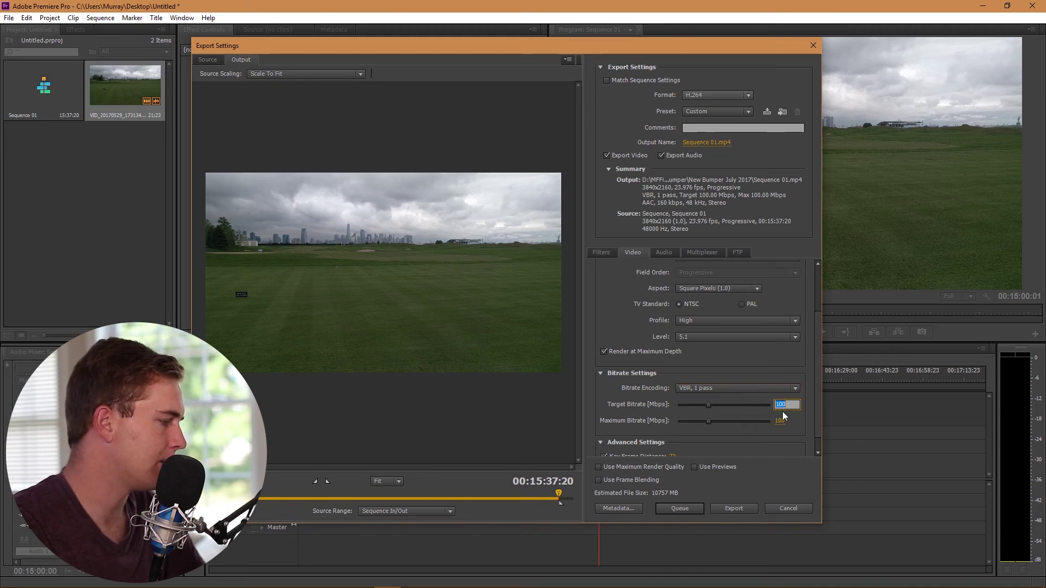
{"action": "type", "text": "4"}
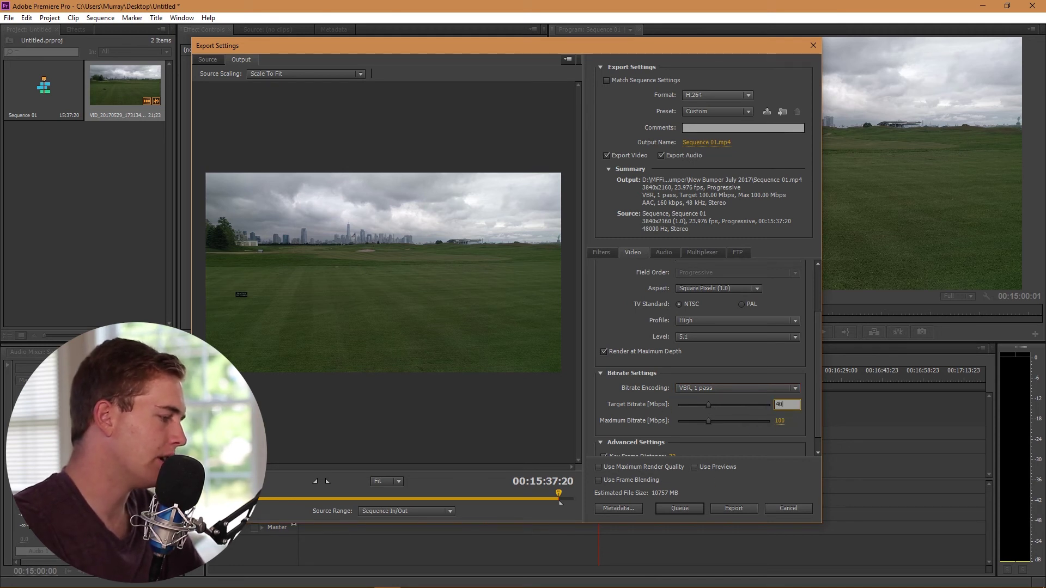
{"action": "type", "text": "0"}
{"action": "key", "text": "Return"}
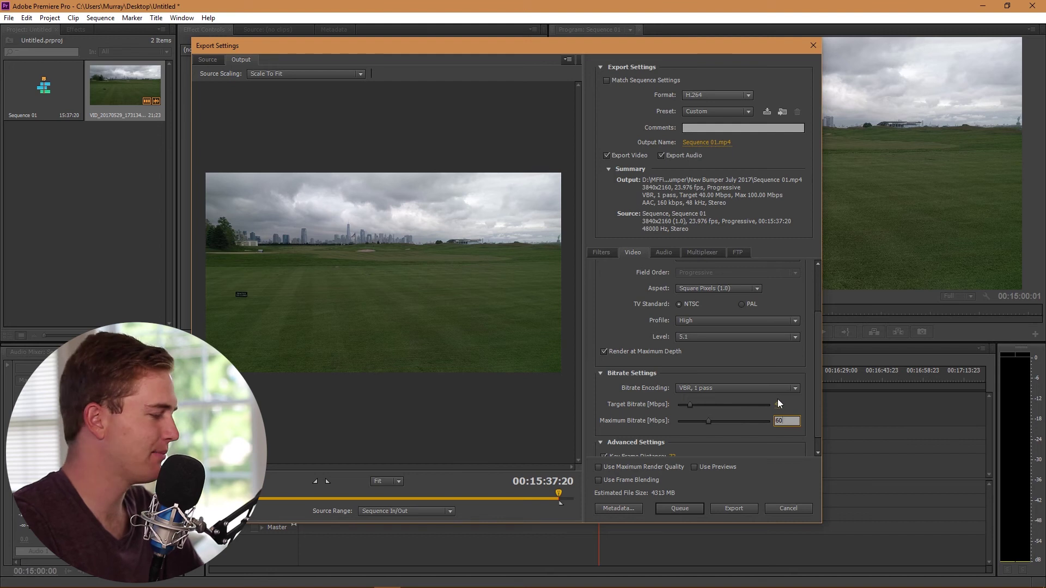
{"action": "key", "text": "Return"}
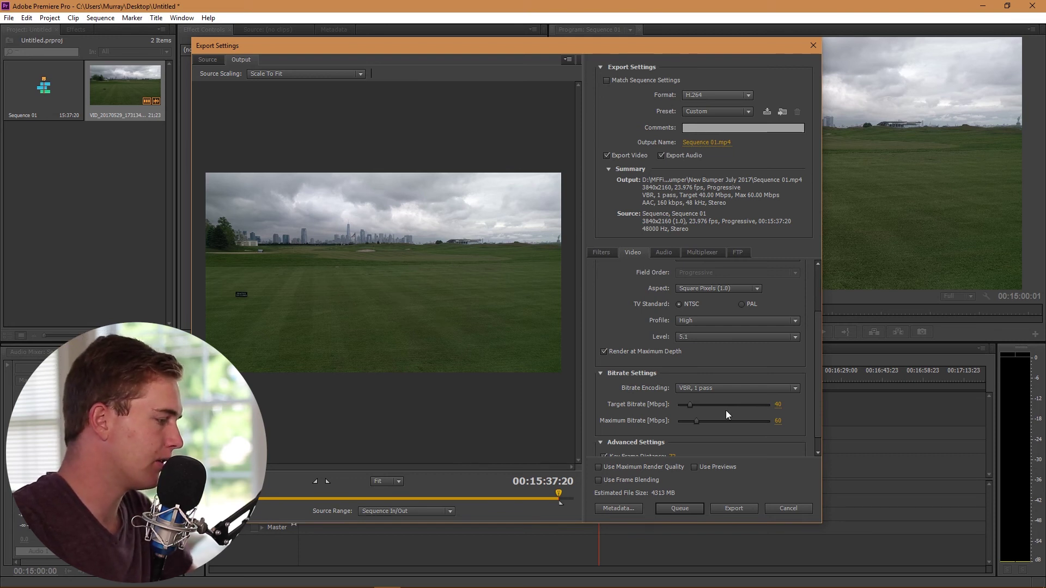
Change the encoding to VBR, 2 pass at 40/60 Mbps and enable Use Maximum Render Quality
{"action": "left_click", "coordinate": [751, 389]}
{"action": "left_click", "coordinate": [737, 426]}
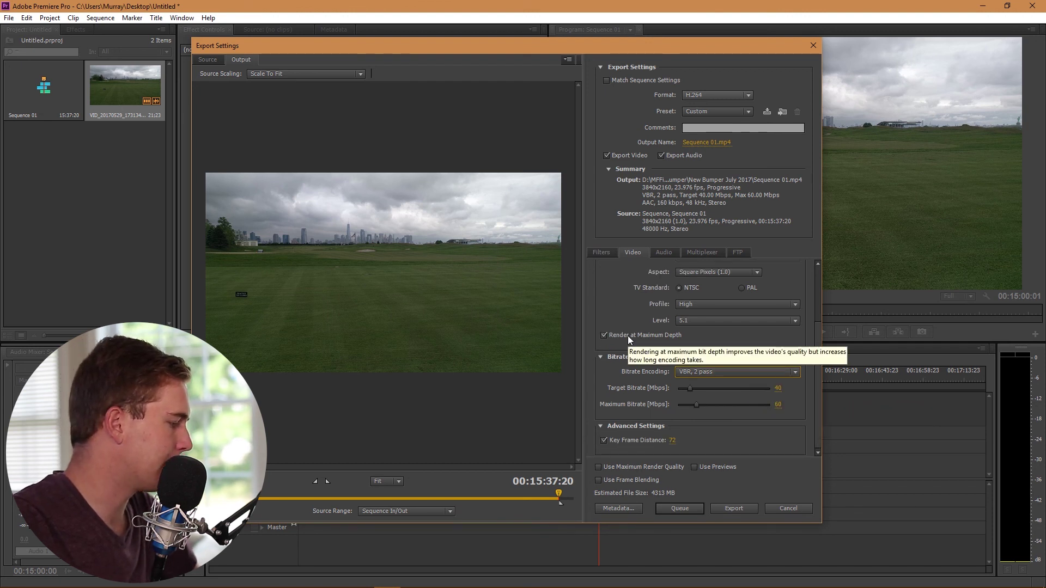
{"action": "scroll", "coordinate": [639, 414], "scroll_direction": "down", "scroll_amount": 1}
{"action": "left_click", "coordinate": [648, 469]}
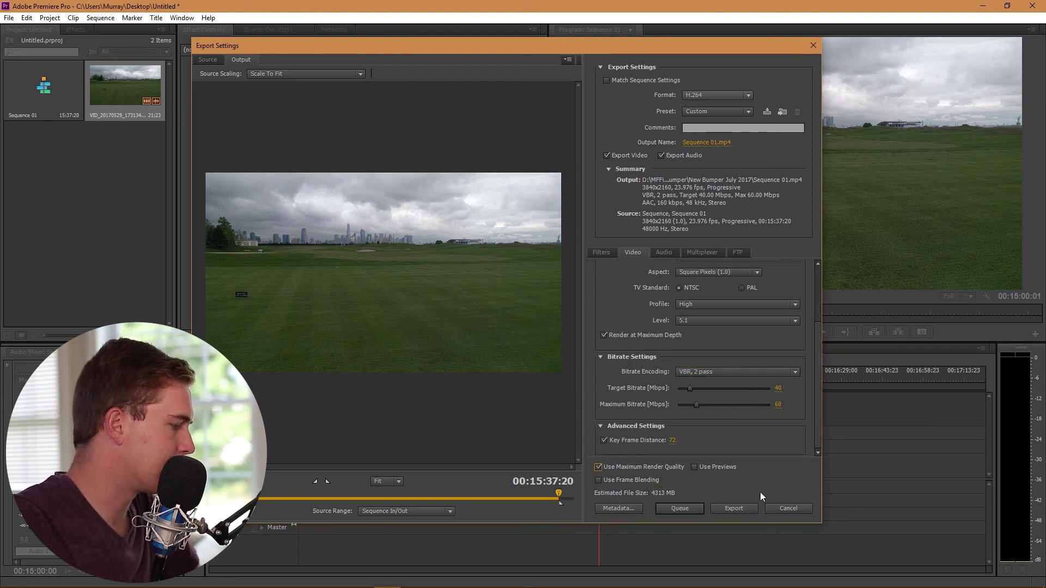
{"action": "scroll", "coordinate": [795, 439], "scroll_direction": "up", "scroll_amount": 3}
{"action": "scroll", "coordinate": [799, 431], "scroll_direction": "up", "scroll_amount": 2}
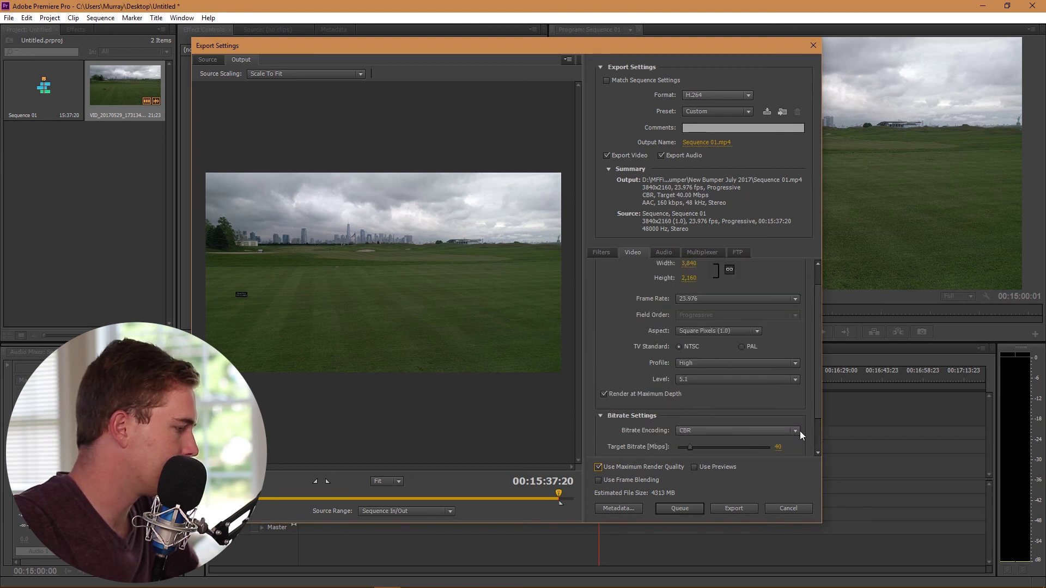
{"action": "left_click", "coordinate": [793, 434]}
{"action": "left_click", "coordinate": [714, 468]}
{"action": "scroll", "coordinate": [801, 387], "scroll_direction": "down", "scroll_amount": 3}
{"action": "scroll", "coordinate": [801, 403], "scroll_direction": "up", "scroll_amount": 4}
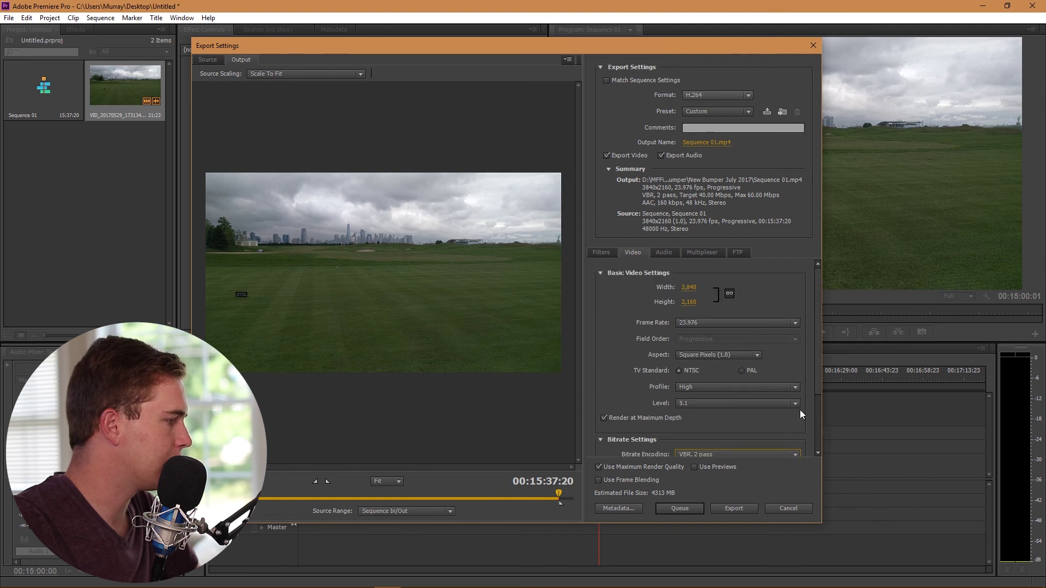
{"action": "left_click", "coordinate": [767, 112]}
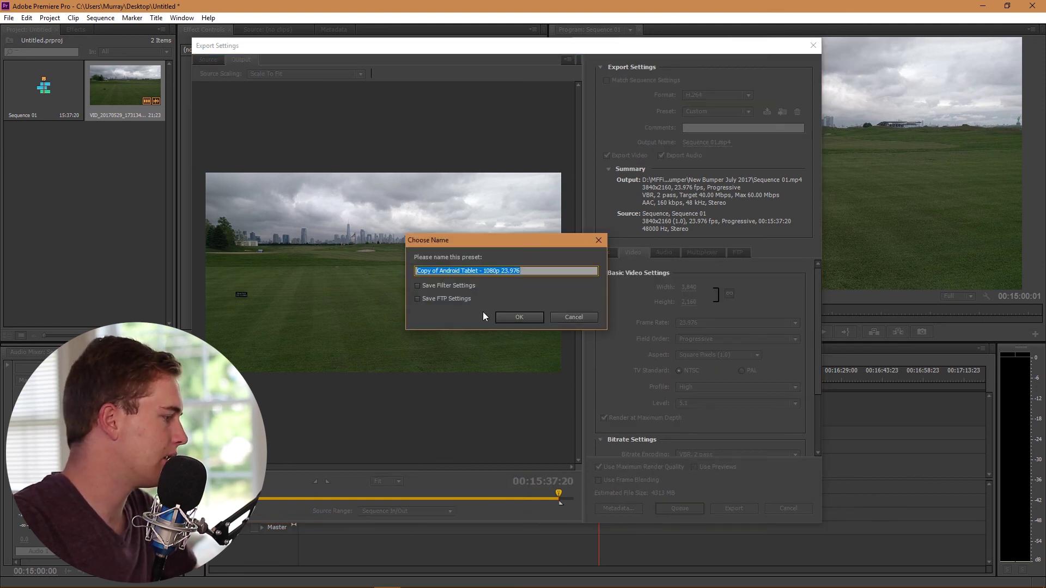
{"action": "left_click", "coordinate": [566, 315]}
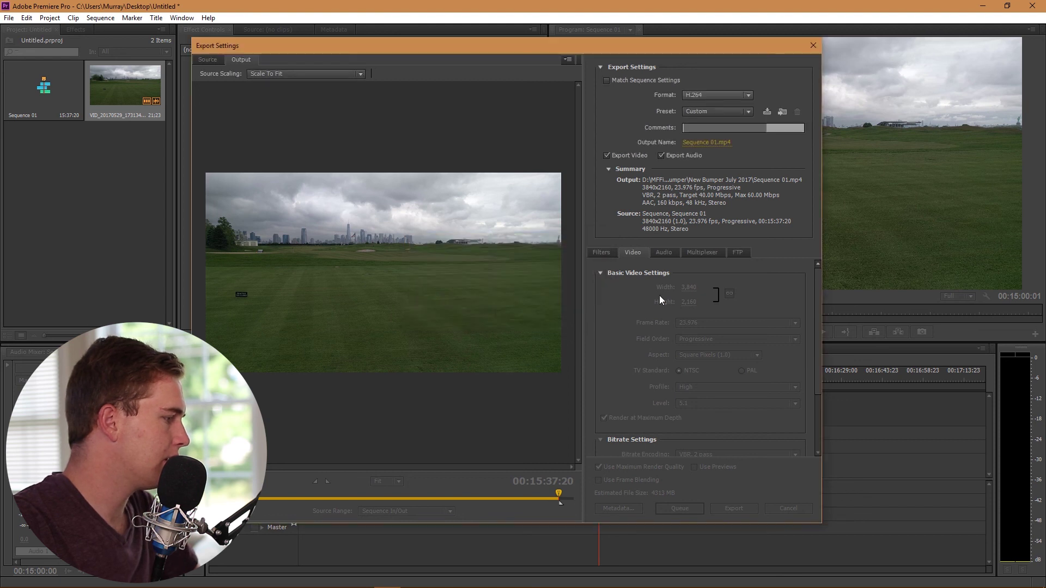